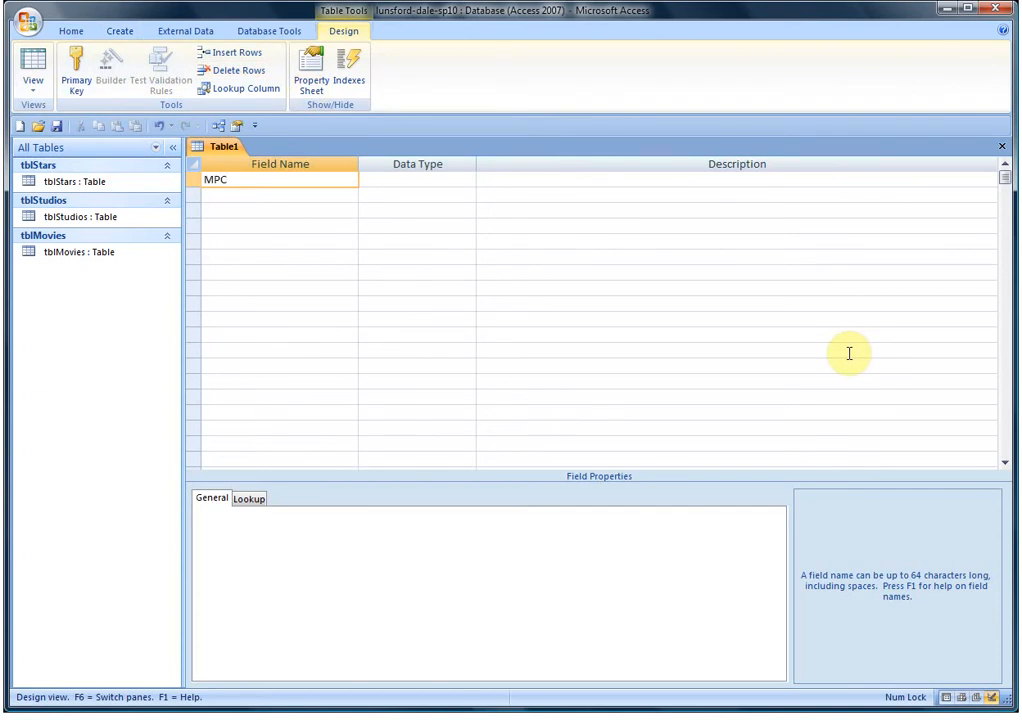
Start the Lookup Wizard for the MPC field, looking up values in a table or query with tblMovies as the source
{"action": "key", "text": "Tab"}
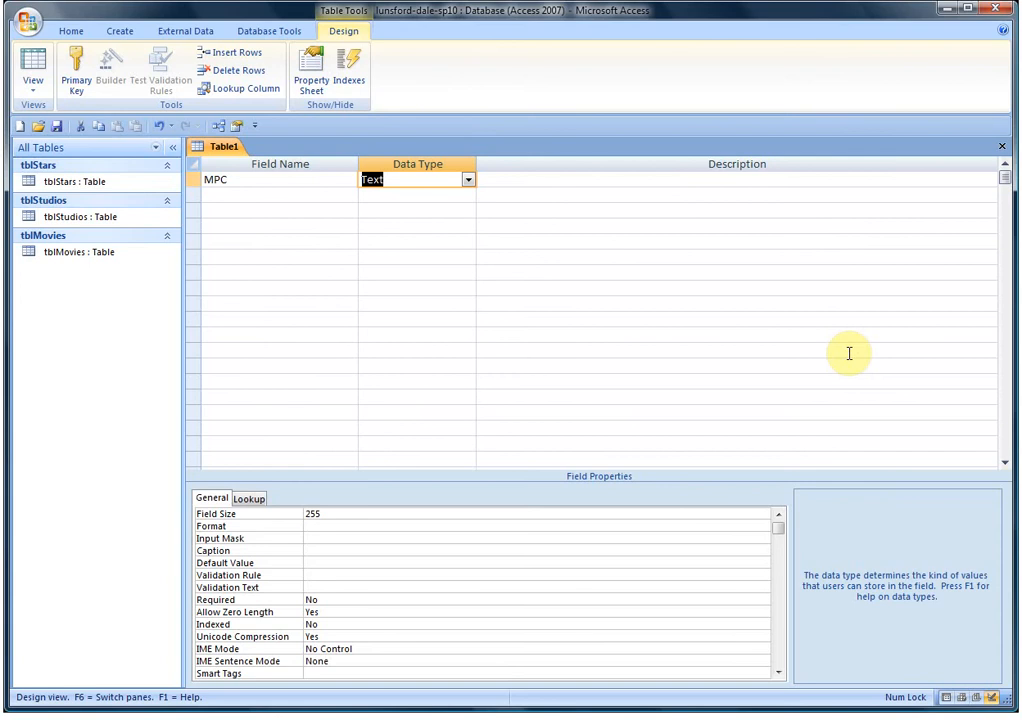
{"action": "left_click", "coordinate": [468, 181]}
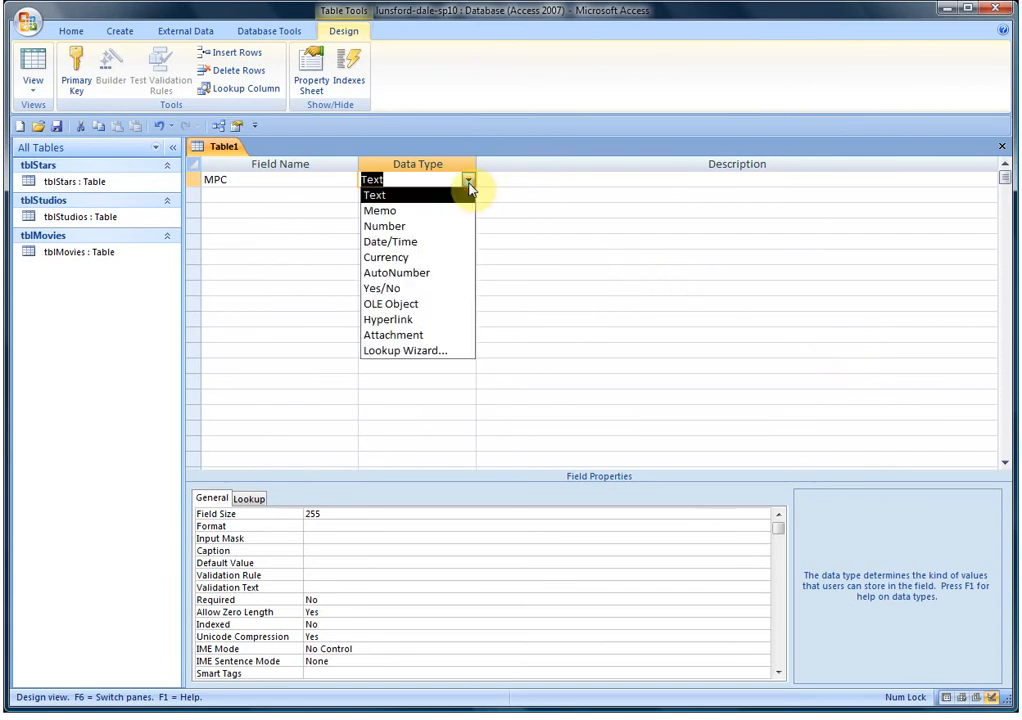
{"action": "left_click", "coordinate": [441, 352]}
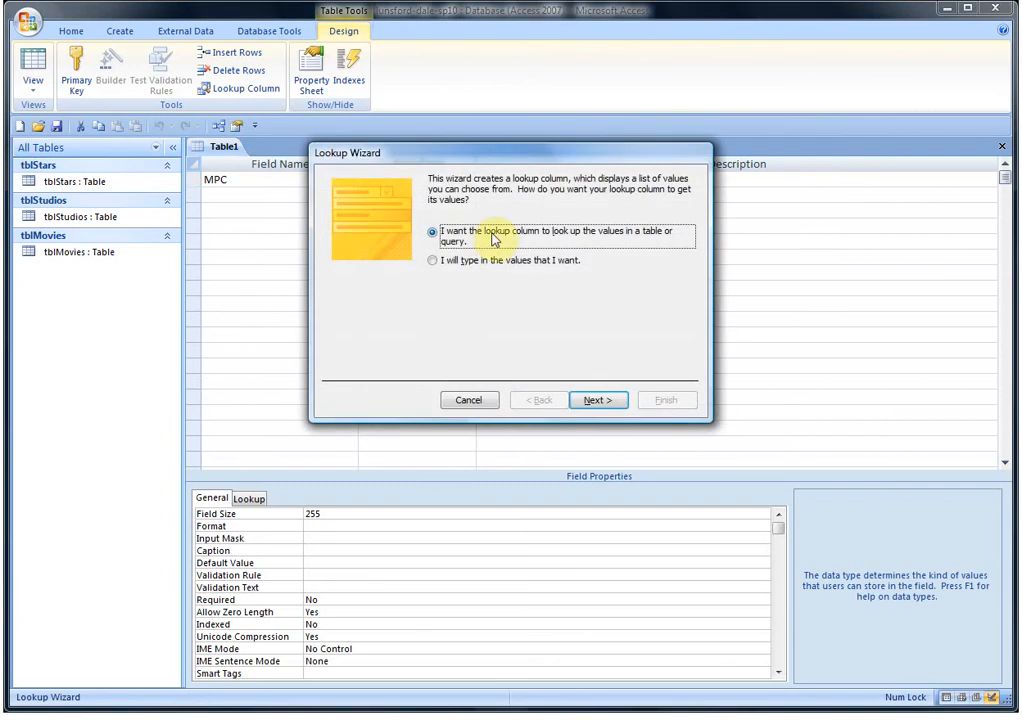
{"action": "left_click", "coordinate": [606, 405]}
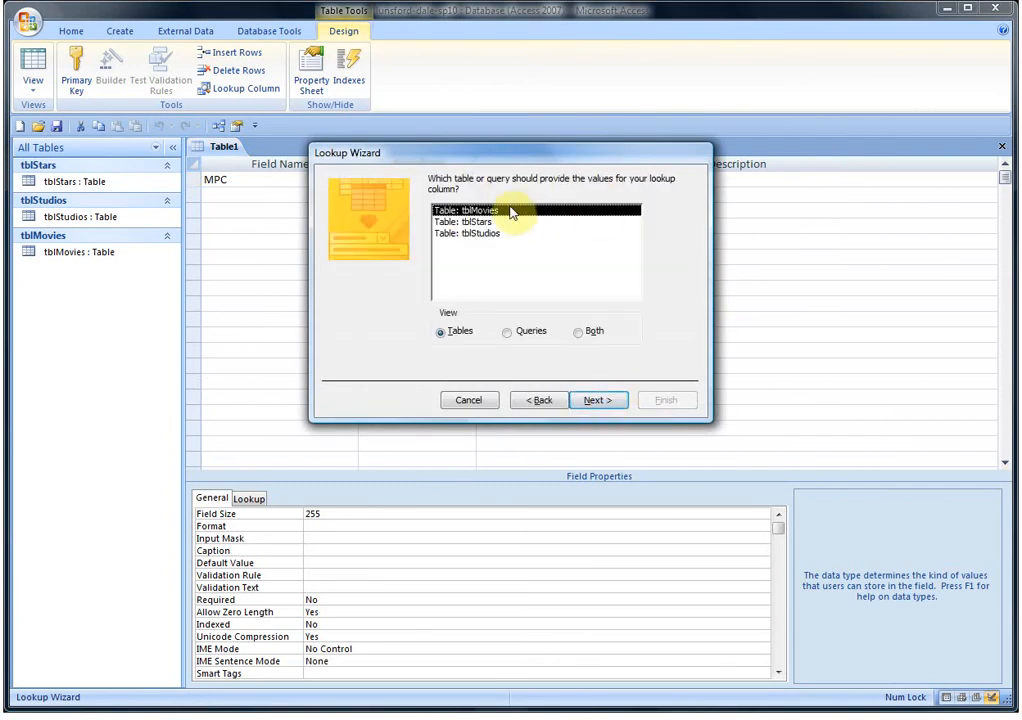
{"action": "left_click", "coordinate": [595, 401]}
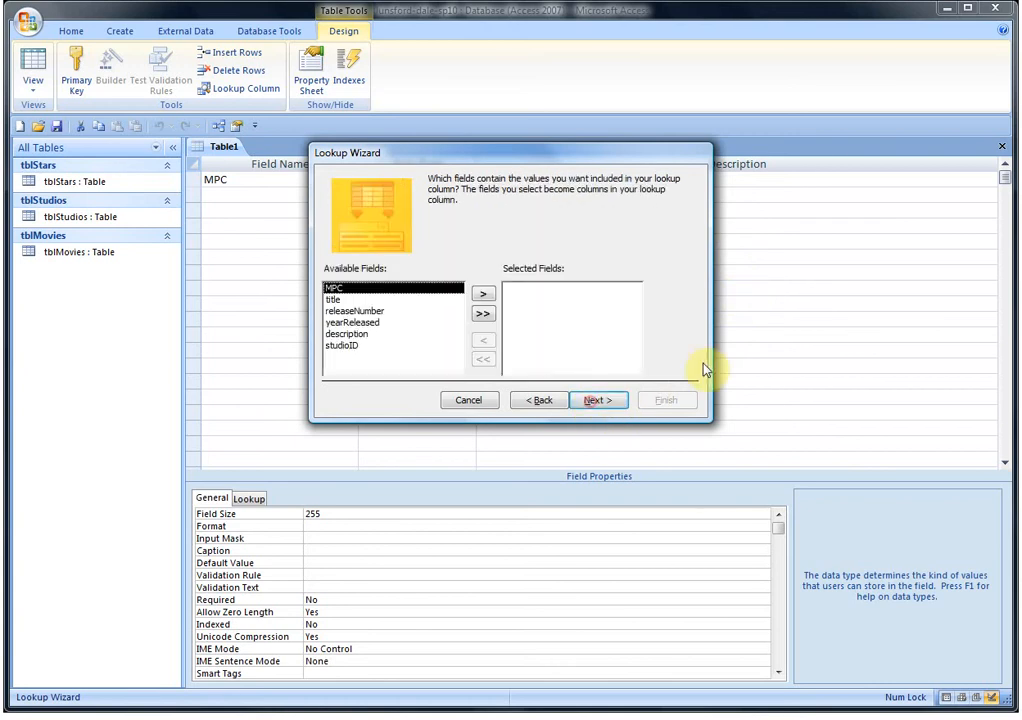
Include the MPC, title, yearReleased and releaseNumber fields, in that order, in the lookup column
{"action": "left_click", "coordinate": [485, 296]}
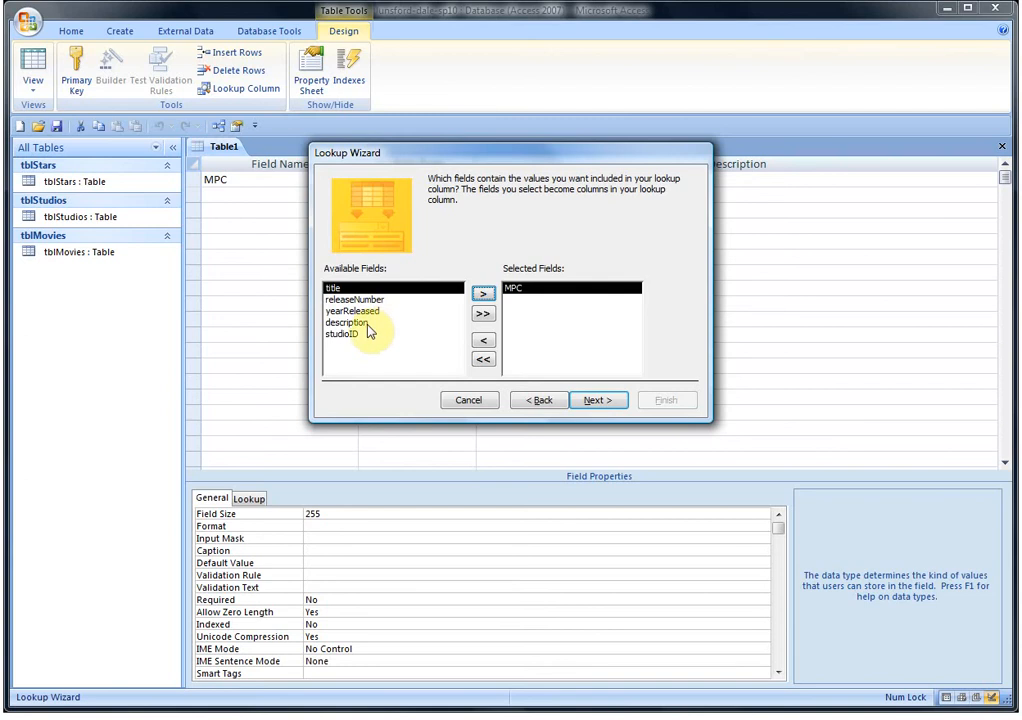
{"action": "left_click", "coordinate": [481, 298]}
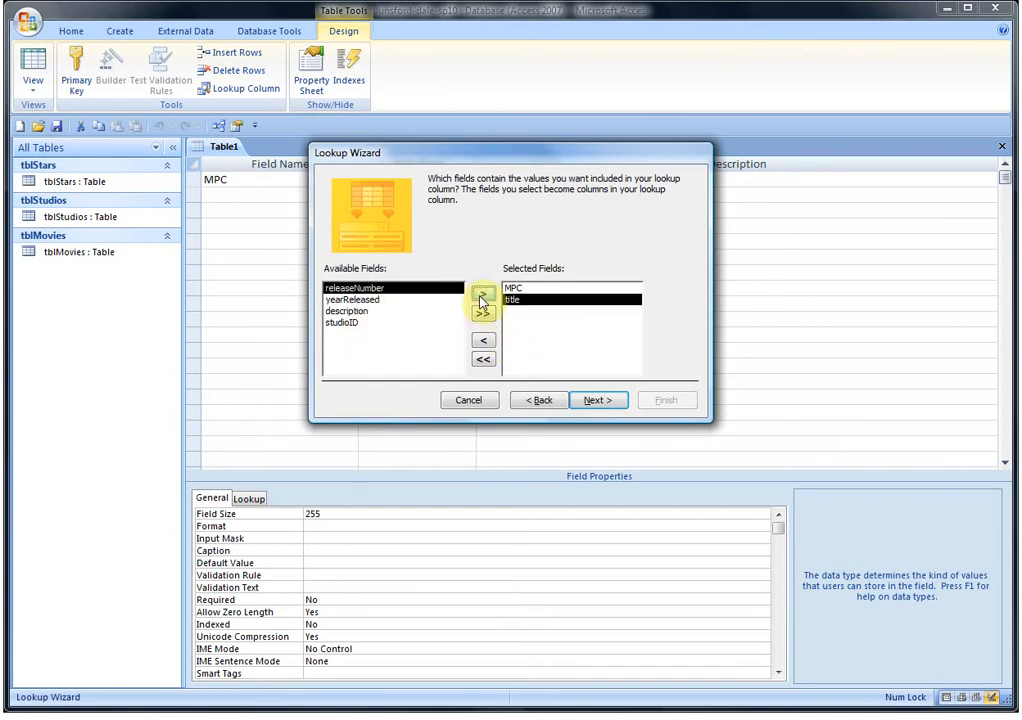
{"action": "left_click", "coordinate": [365, 300]}
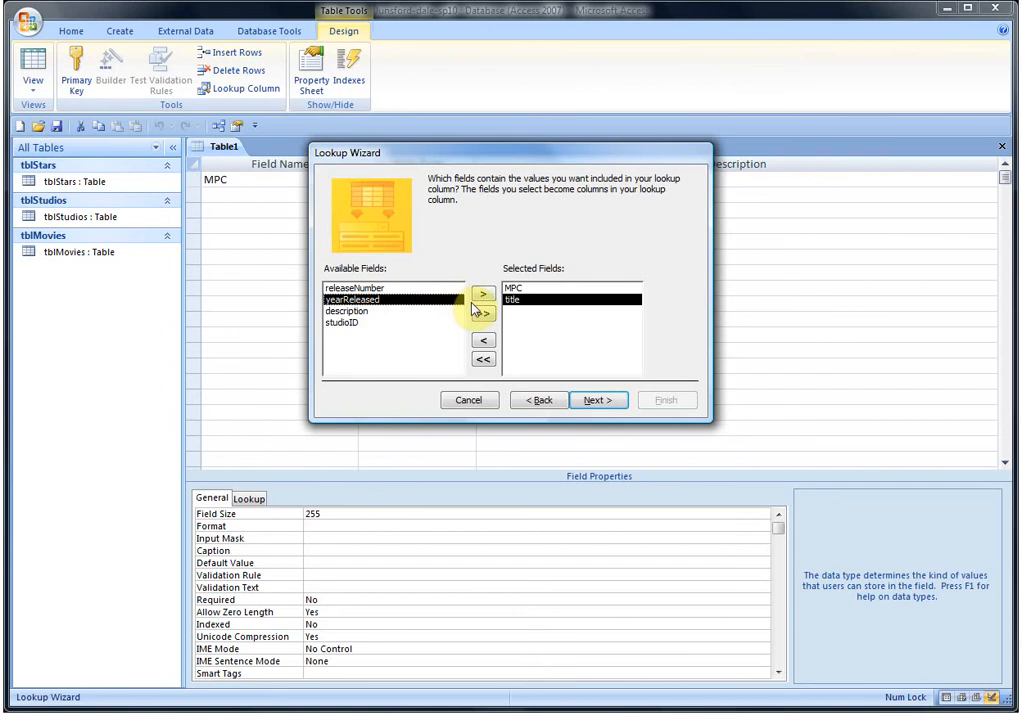
{"action": "left_click", "coordinate": [482, 295]}
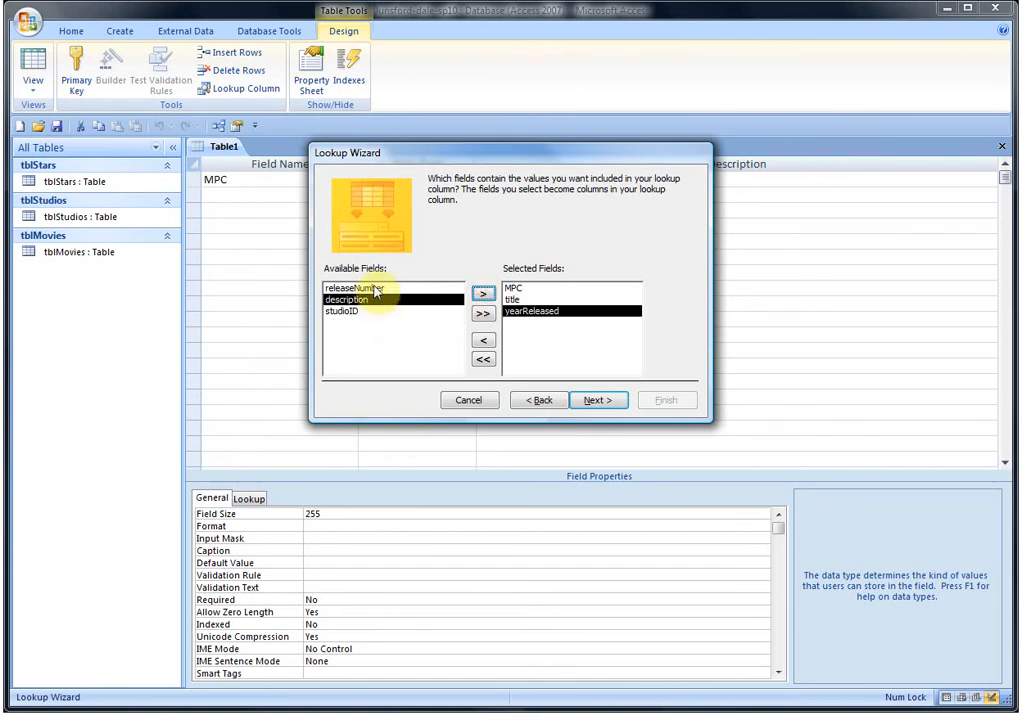
{"action": "left_click", "coordinate": [372, 289]}
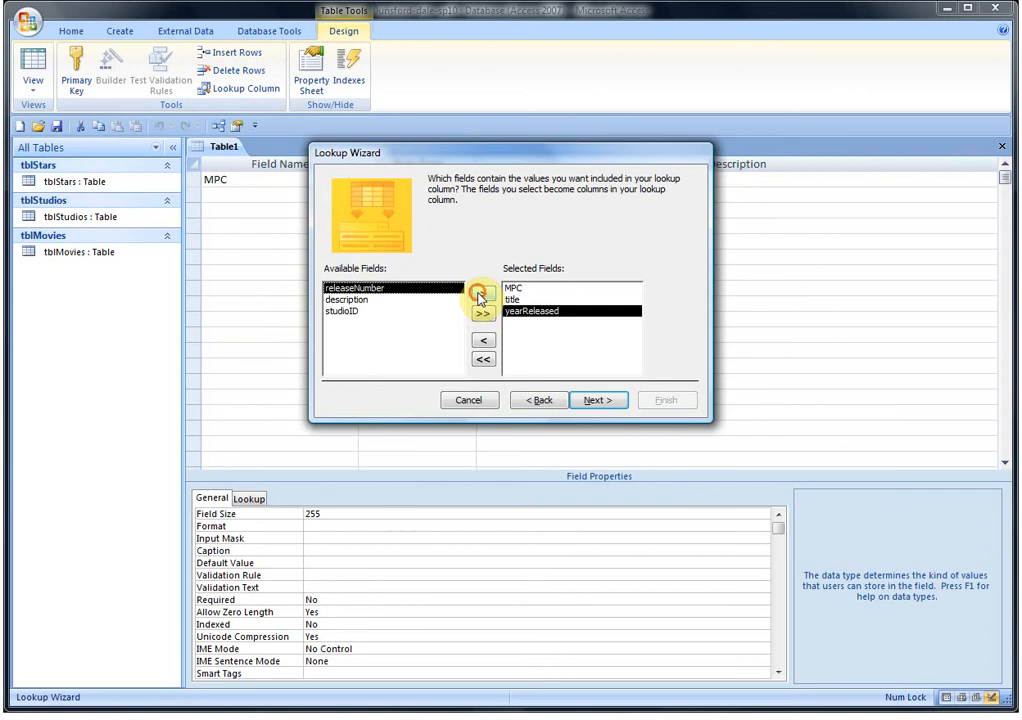
{"action": "left_click", "coordinate": [480, 296]}
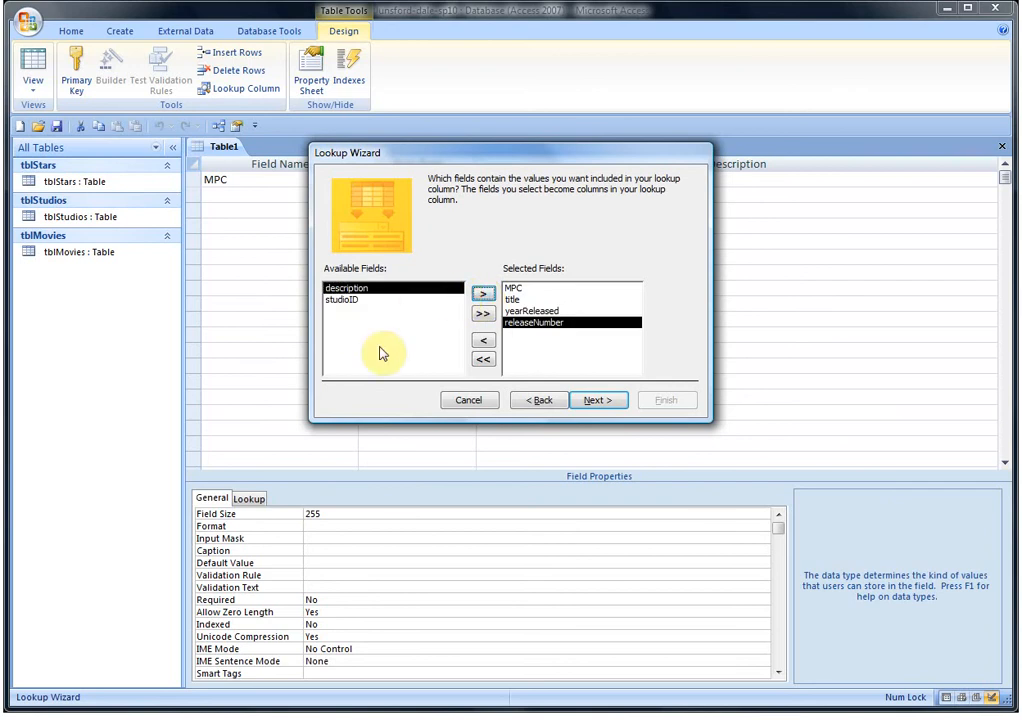
{"action": "left_click", "coordinate": [600, 401]}
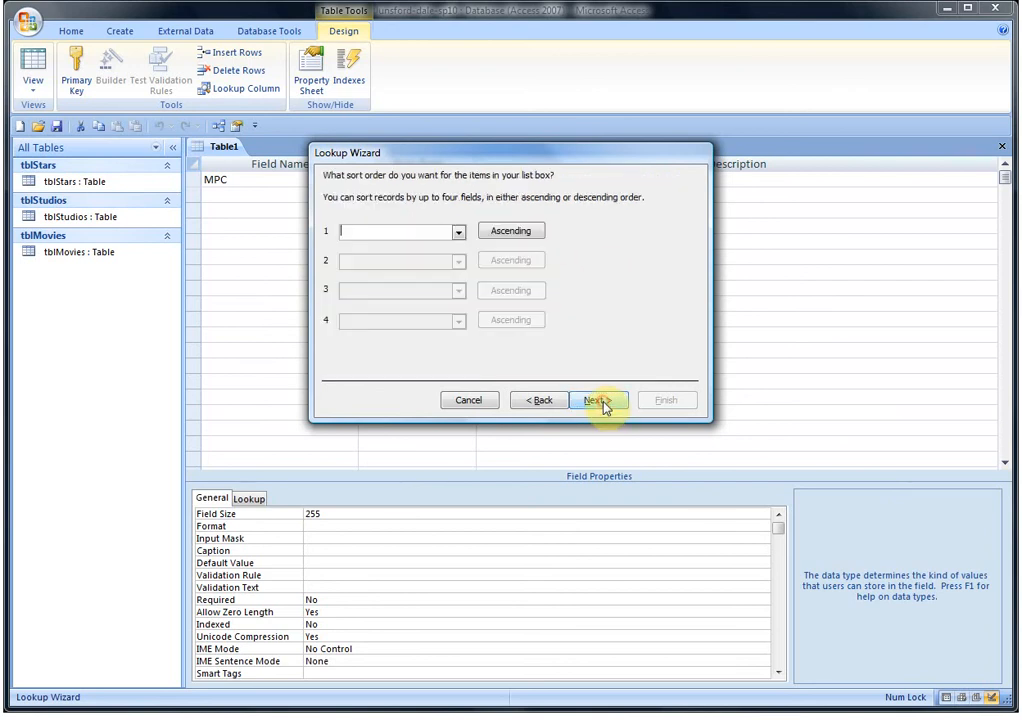
Sort the lookup list ascending by title, yearReleased and releaseNumber
{"action": "left_click", "coordinate": [459, 233]}
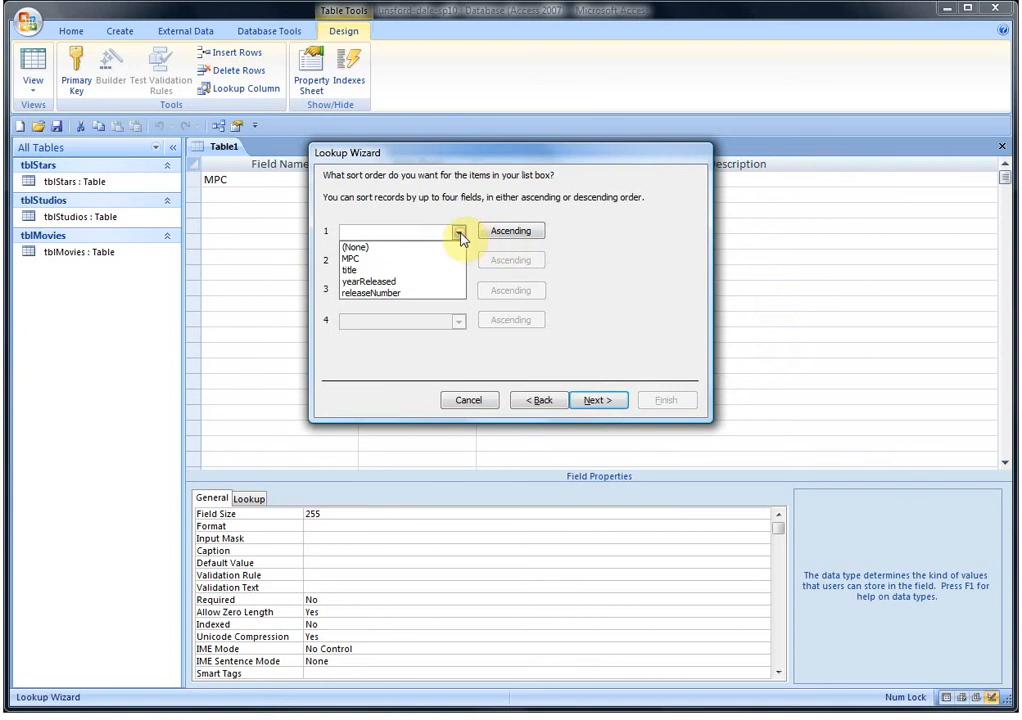
{"action": "left_click", "coordinate": [362, 271]}
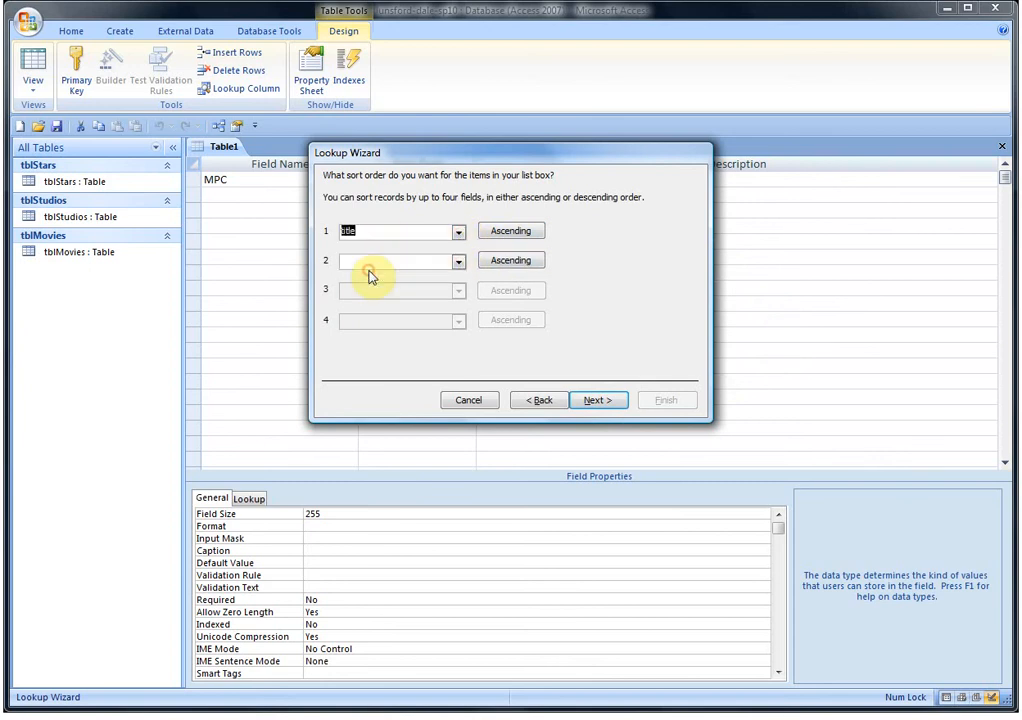
{"action": "left_click", "coordinate": [459, 263]}
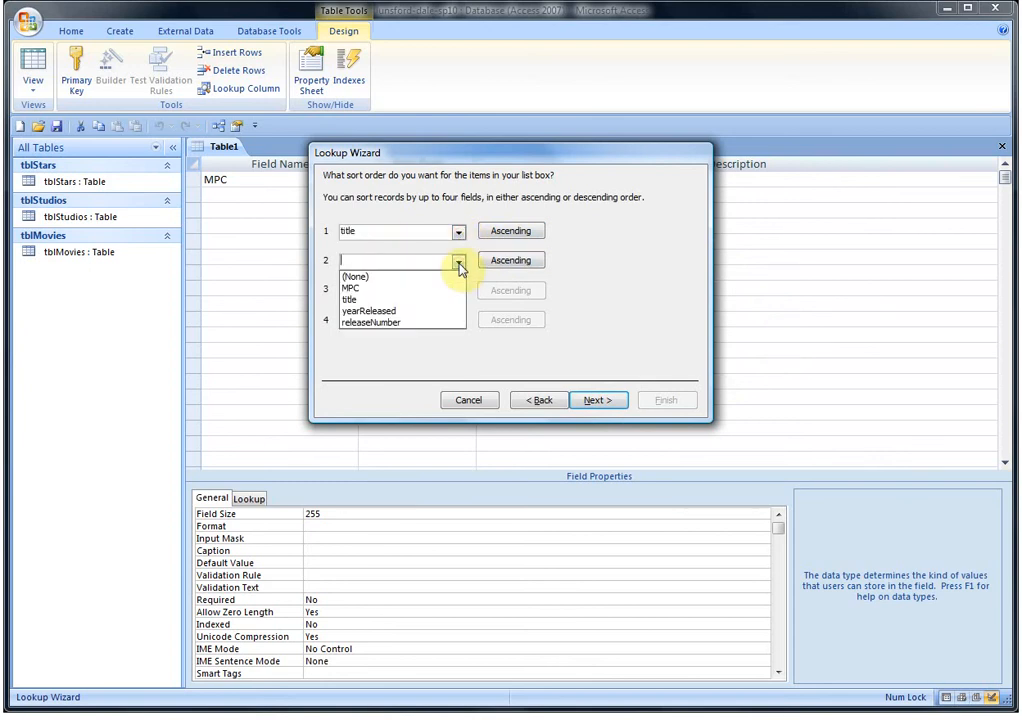
{"action": "left_click", "coordinate": [383, 312]}
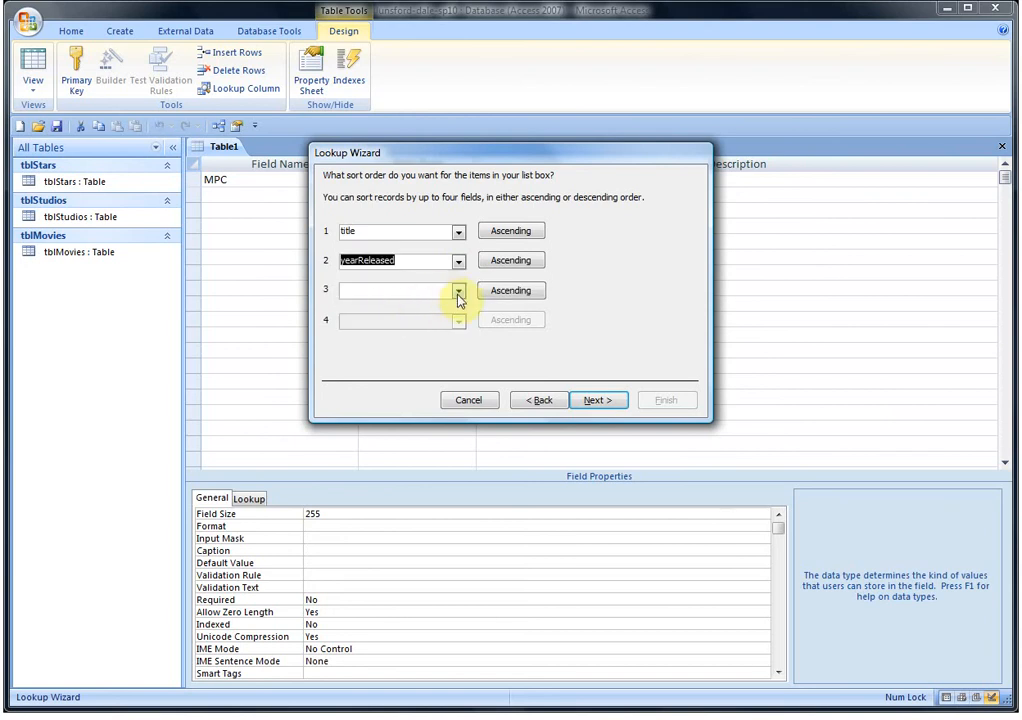
{"action": "left_click", "coordinate": [459, 291]}
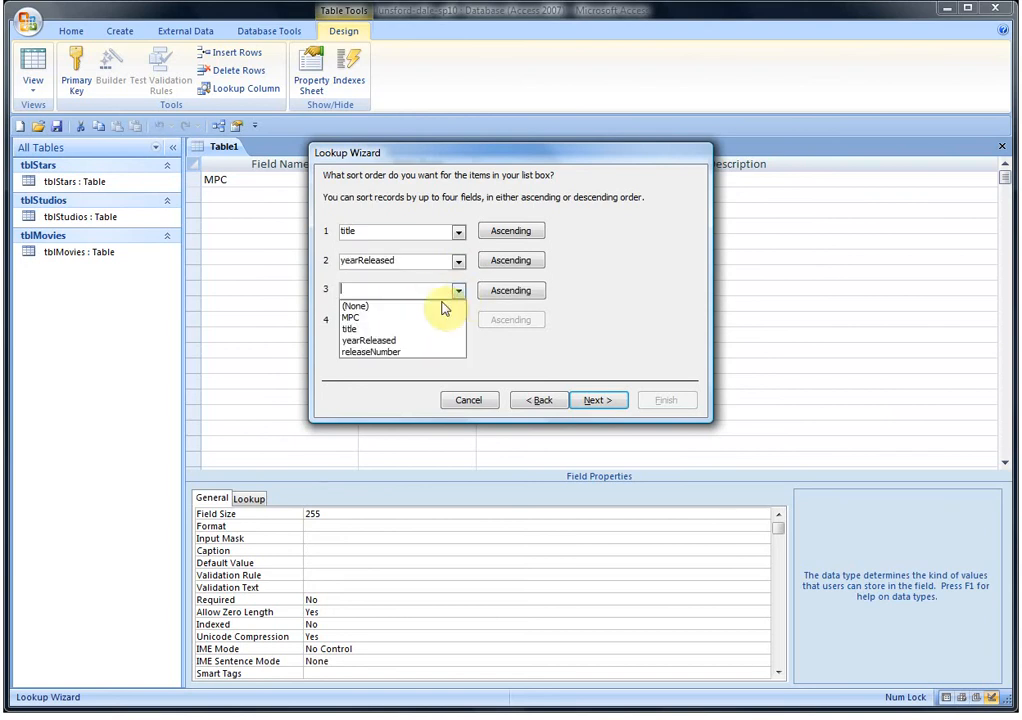
{"action": "left_click", "coordinate": [386, 352]}
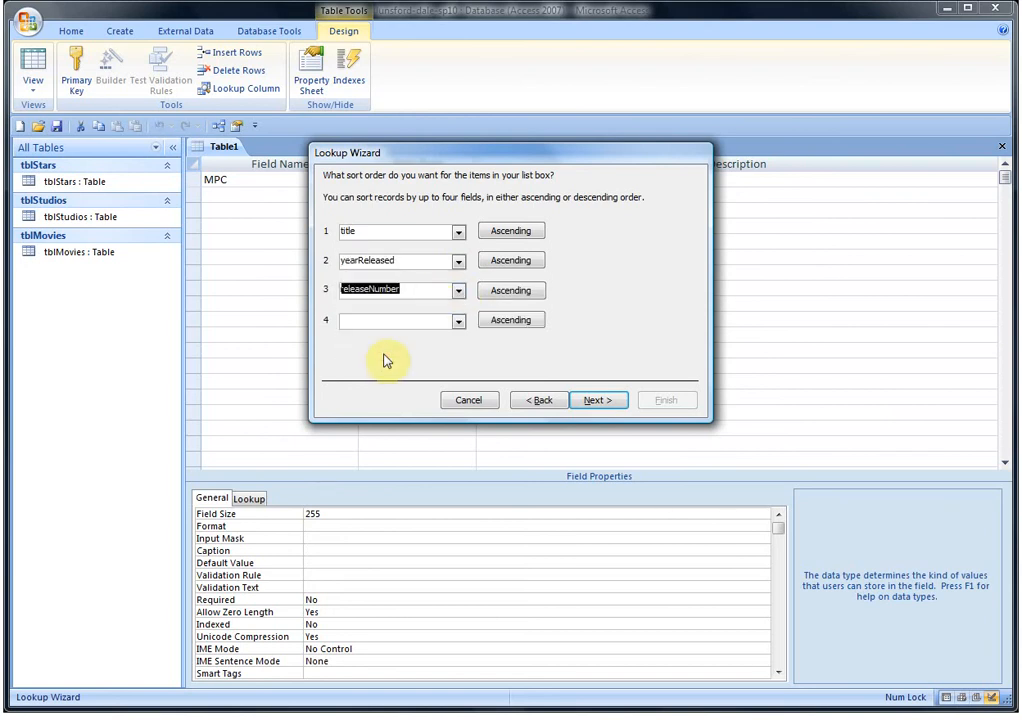
{"action": "left_click", "coordinate": [600, 401]}
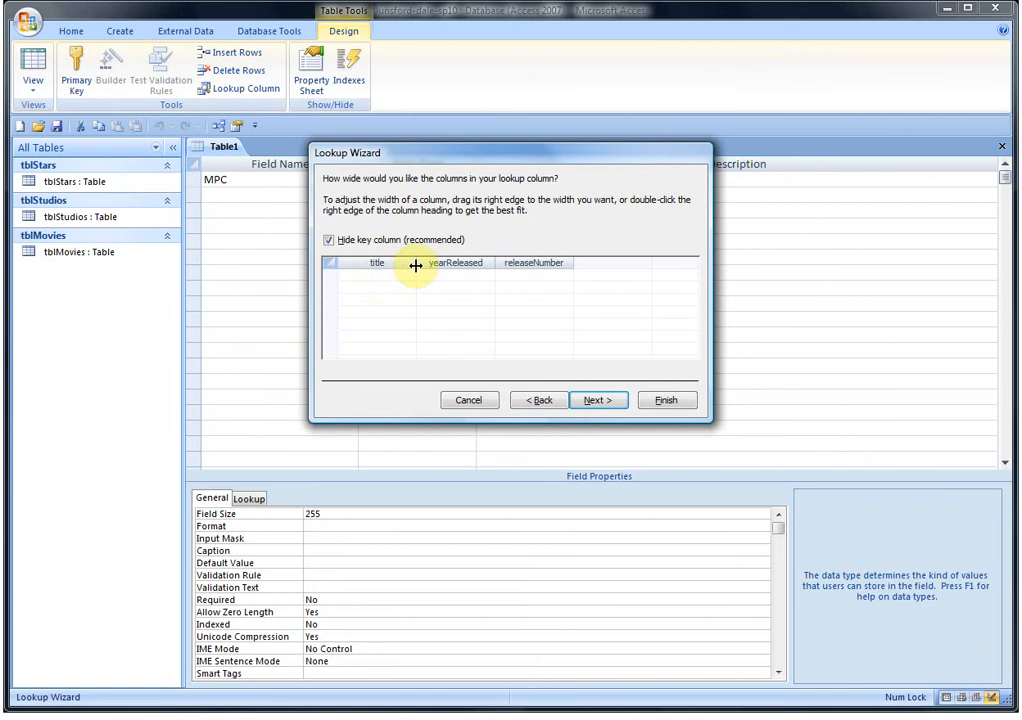
Widen the title column to nearly twice its width and finish the lookup with the label MPC
{"action": "left_click_drag", "start_coordinate": [415, 265], "coordinate": [479, 262]}
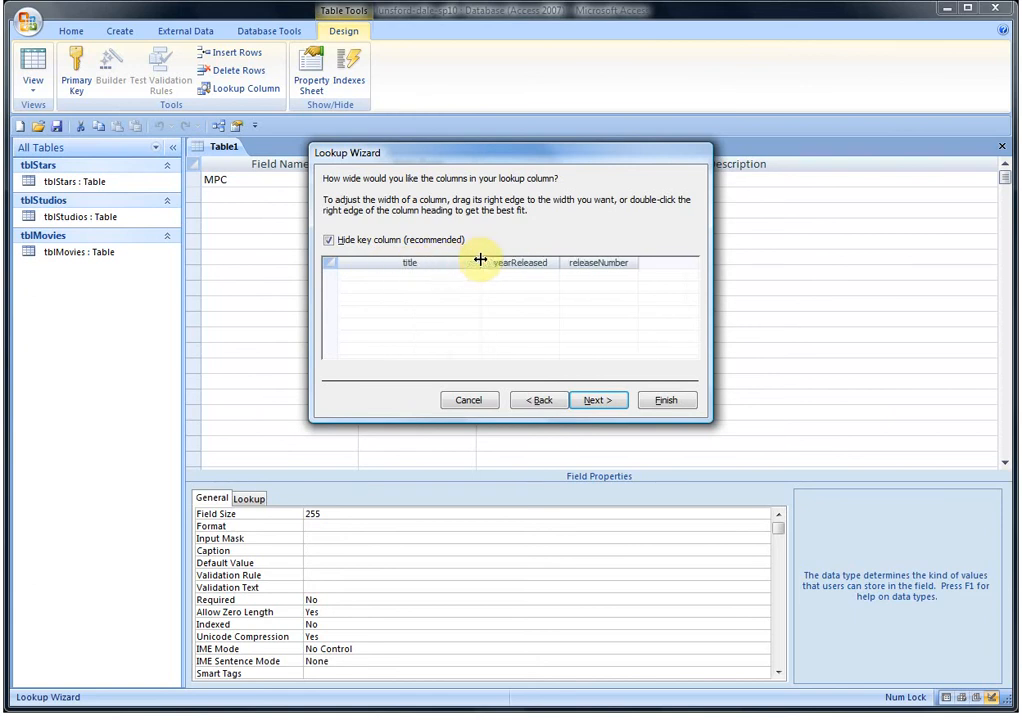
{"action": "left_click", "coordinate": [602, 401]}
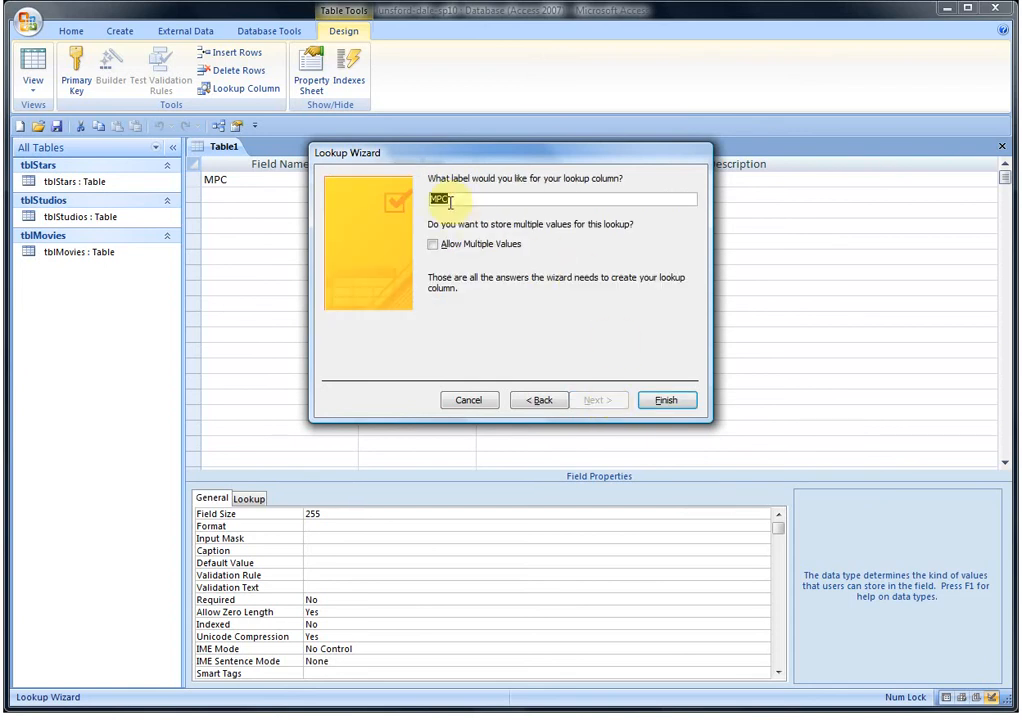
{"action": "left_click", "coordinate": [668, 402]}
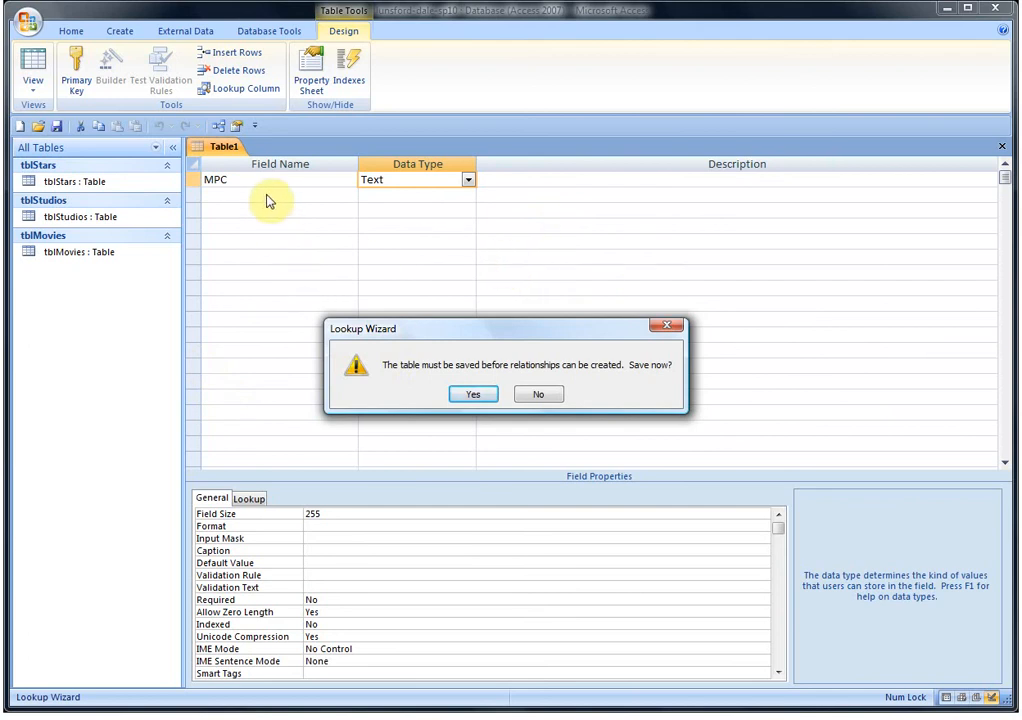
Save the table as tlbMovieStar without creating a primary key
{"action": "left_click", "coordinate": [481, 396]}
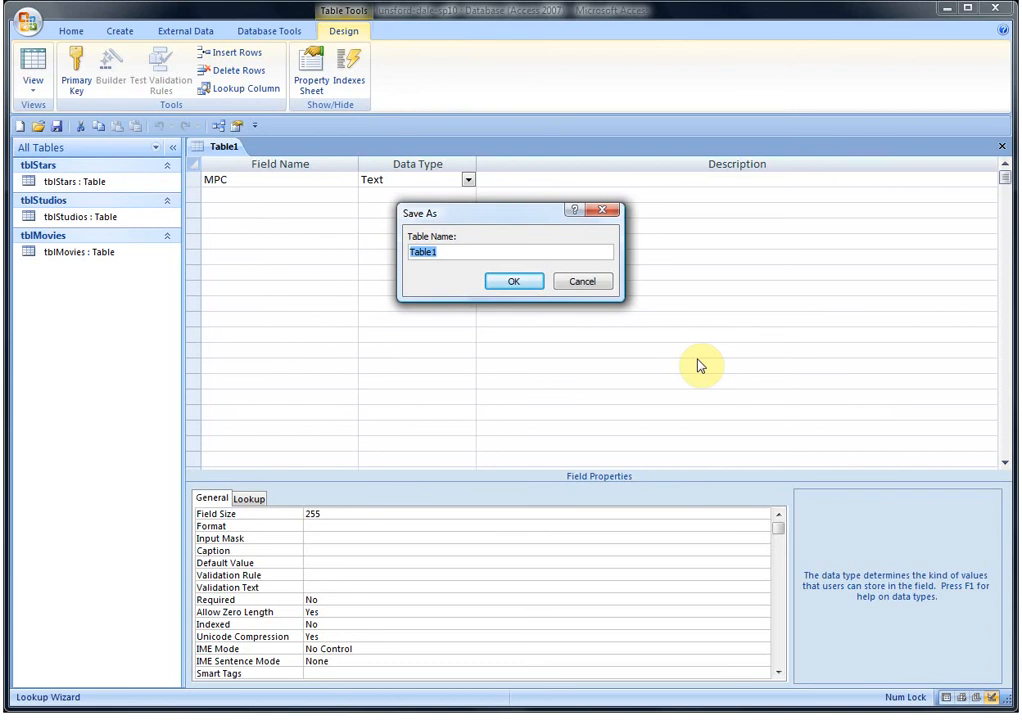
{"action": "type", "text": "tlbMovieStar"}
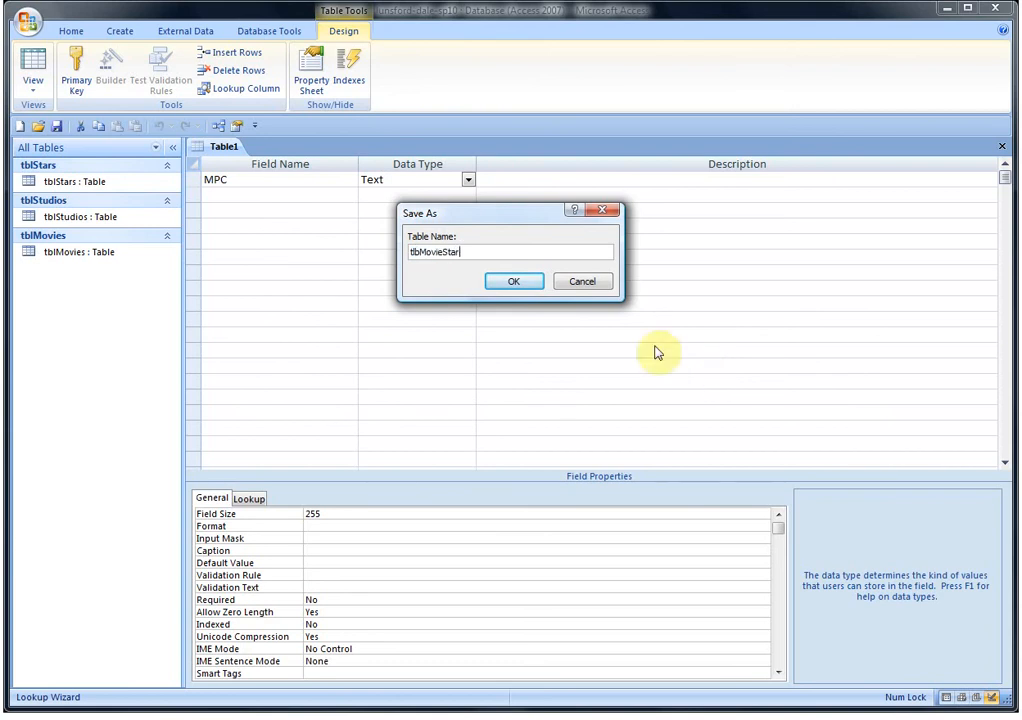
{"action": "left_click", "coordinate": [536, 290]}
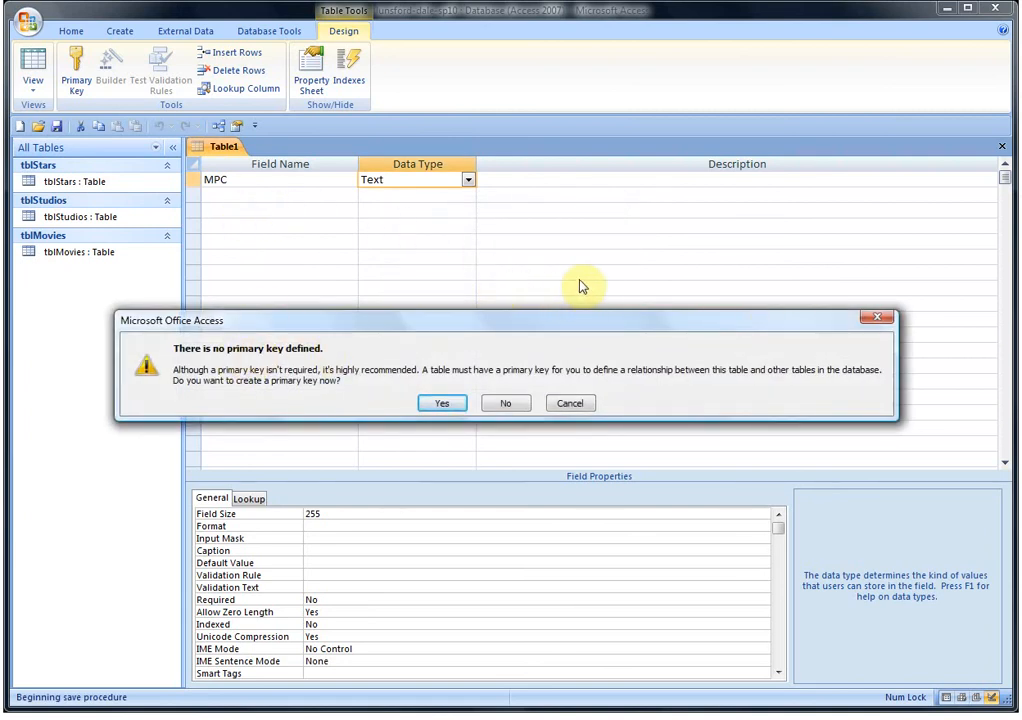
{"action": "left_click", "coordinate": [507, 403]}
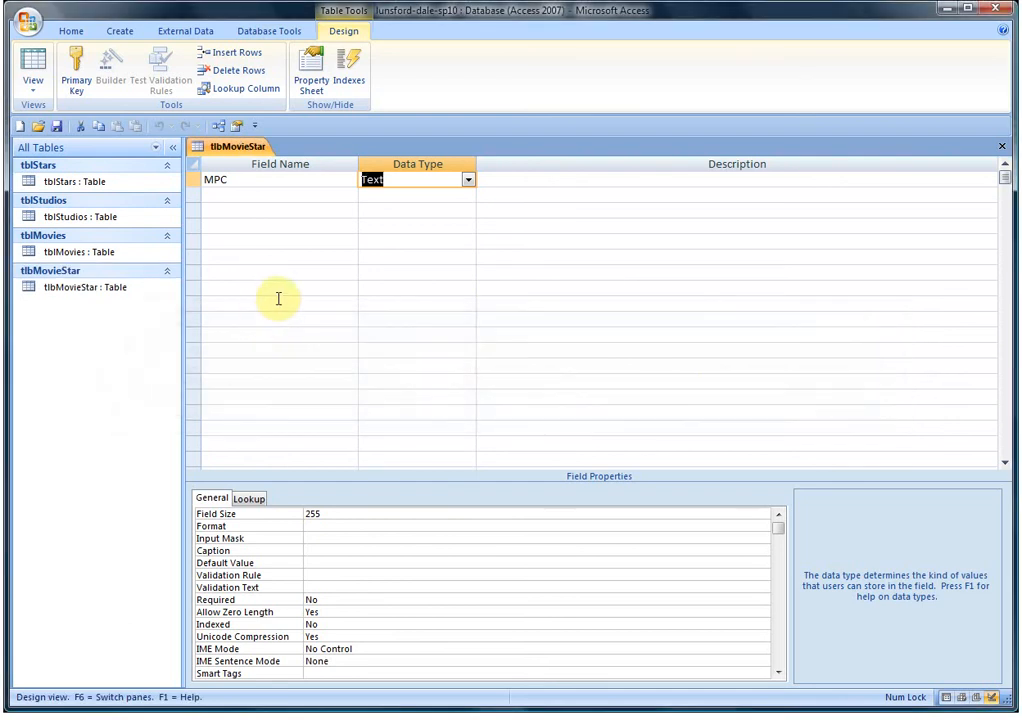
Add a second field named starID below MPC in the table design
{"action": "left_click", "coordinate": [223, 196]}
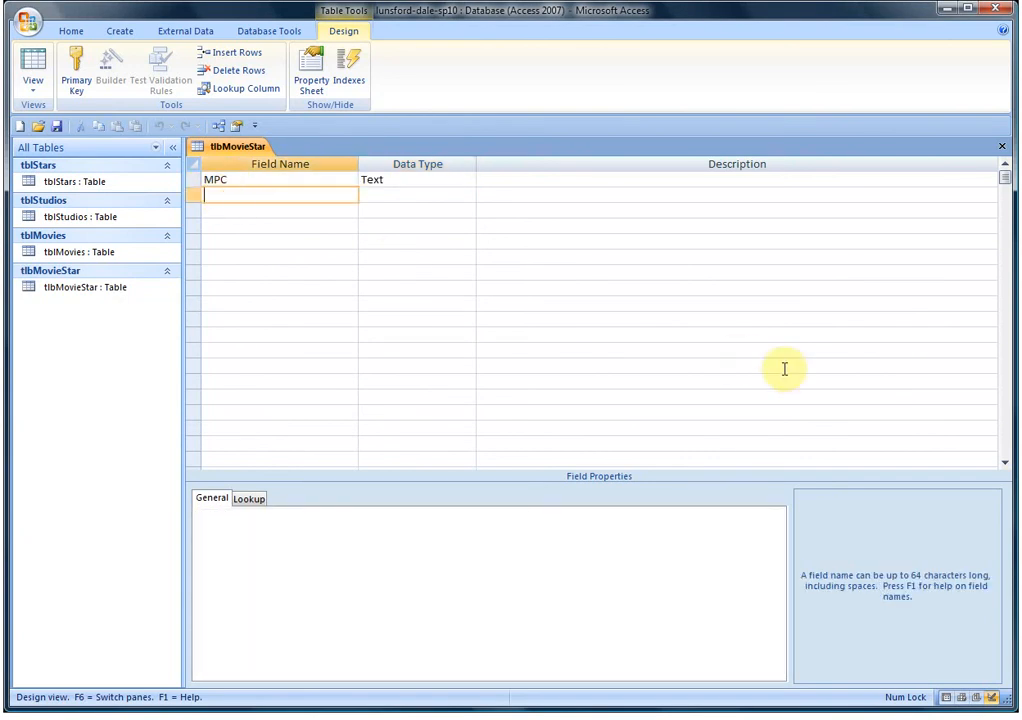
{"action": "type", "text": "starID"}
{"action": "key", "text": "Tab"}
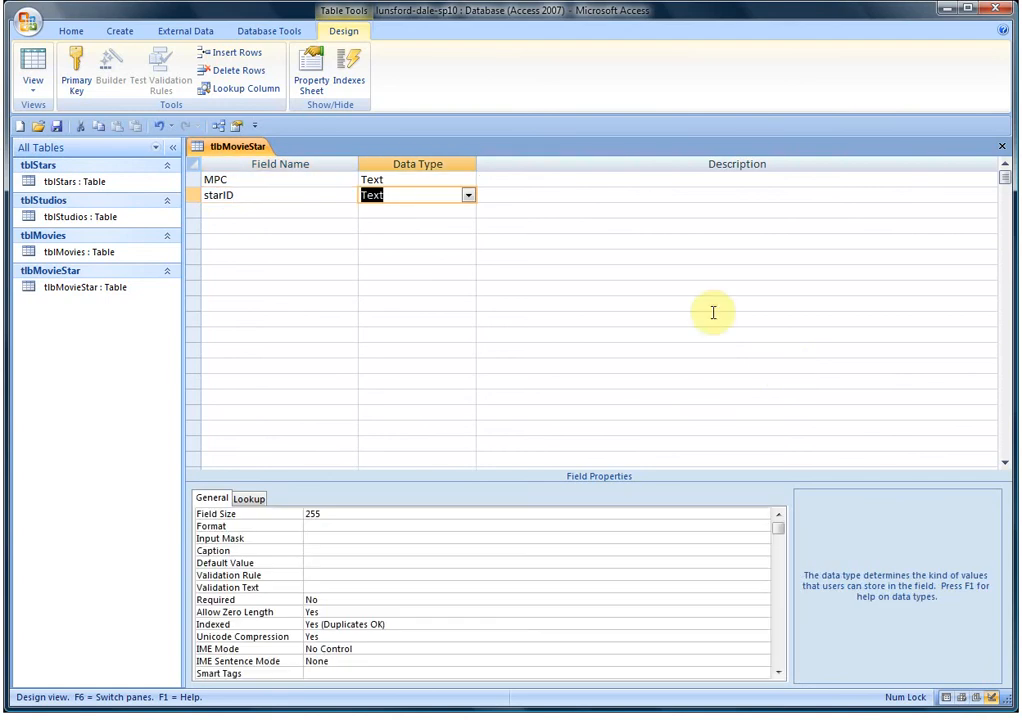
Start the Lookup Wizard for the starID field, looking up values in a table or query with tblStars as the source
{"action": "left_click", "coordinate": [471, 200]}
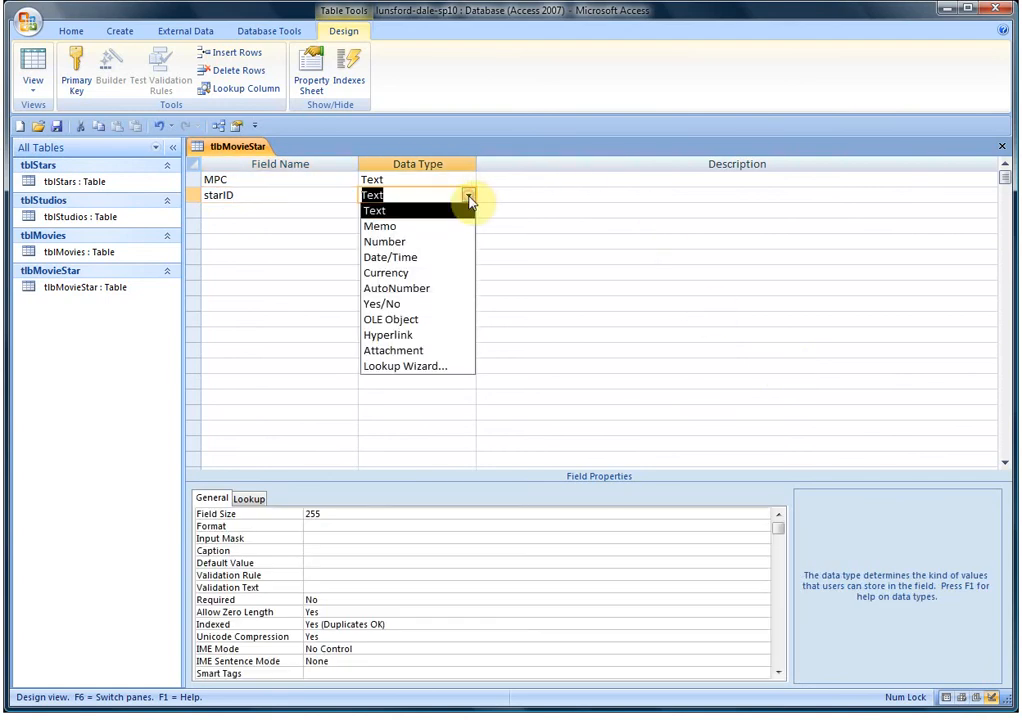
{"action": "left_click", "coordinate": [420, 376]}
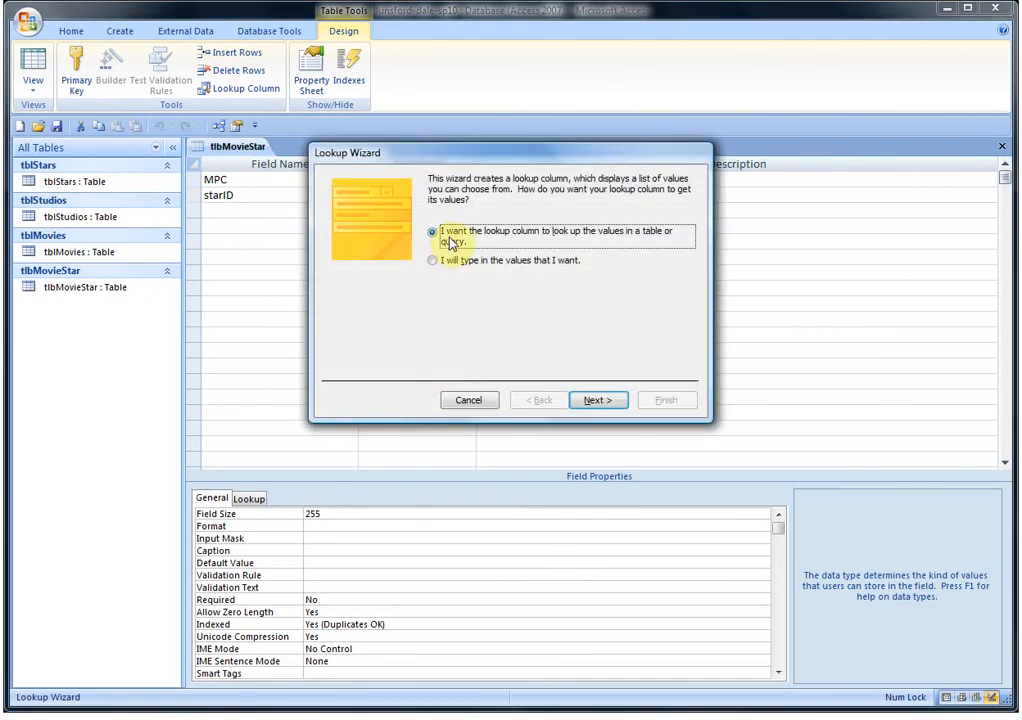
{"action": "left_click", "coordinate": [598, 401]}
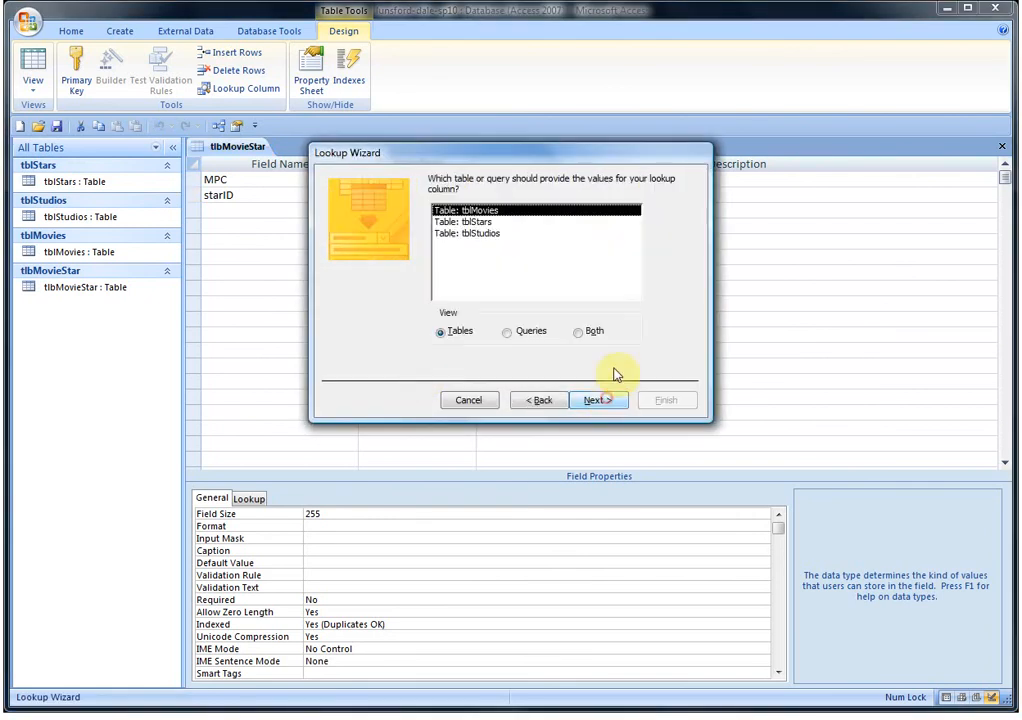
{"action": "left_click", "coordinate": [485, 222]}
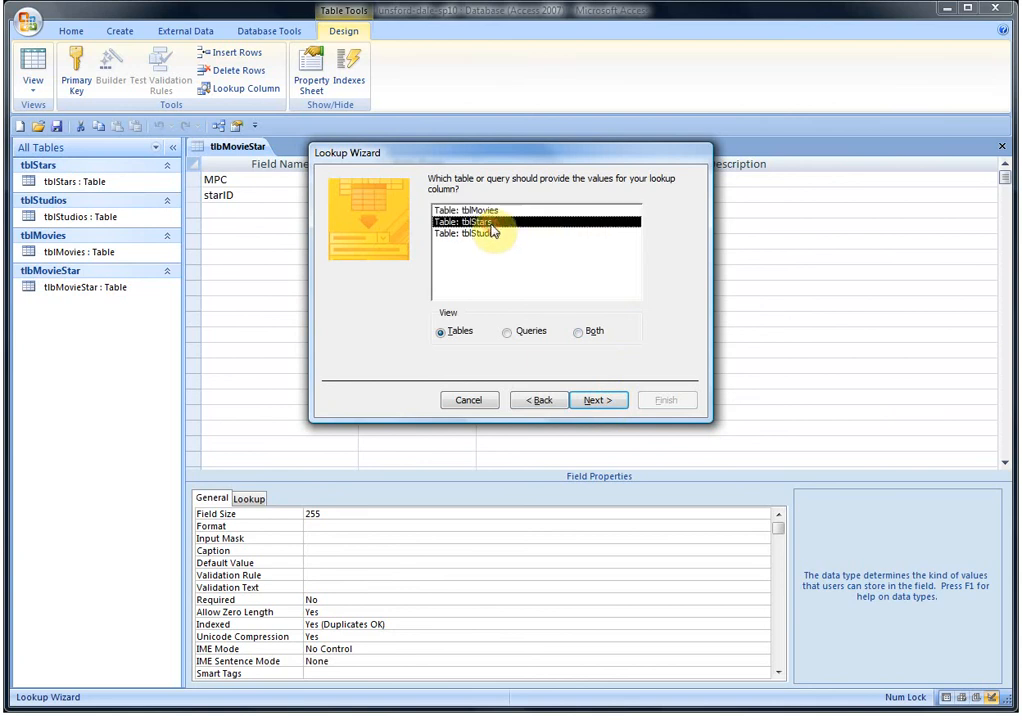
{"action": "left_click", "coordinate": [595, 401]}
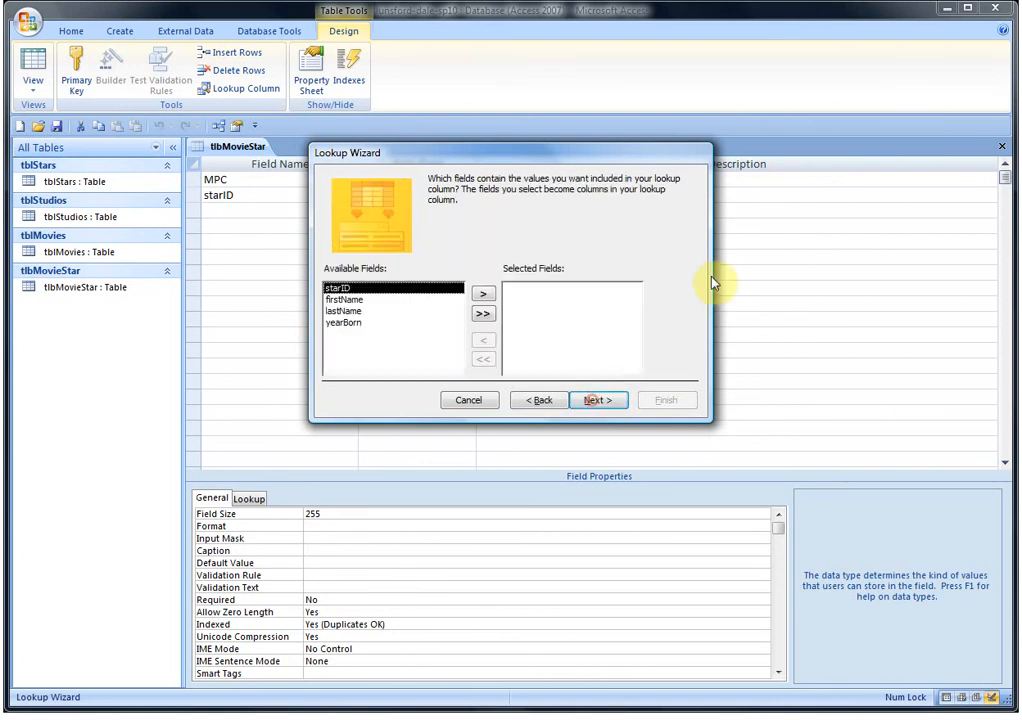
Include the starID, lastName and firstName fields, in that order, in the lookup column
{"action": "left_click", "coordinate": [484, 297]}
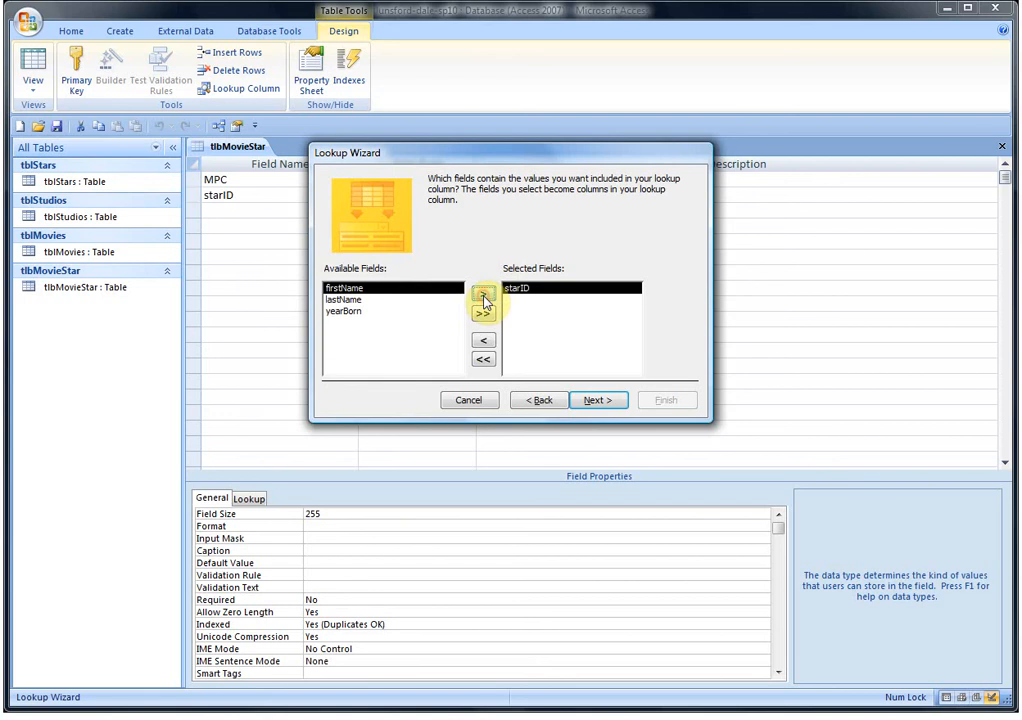
{"action": "left_click", "coordinate": [358, 300]}
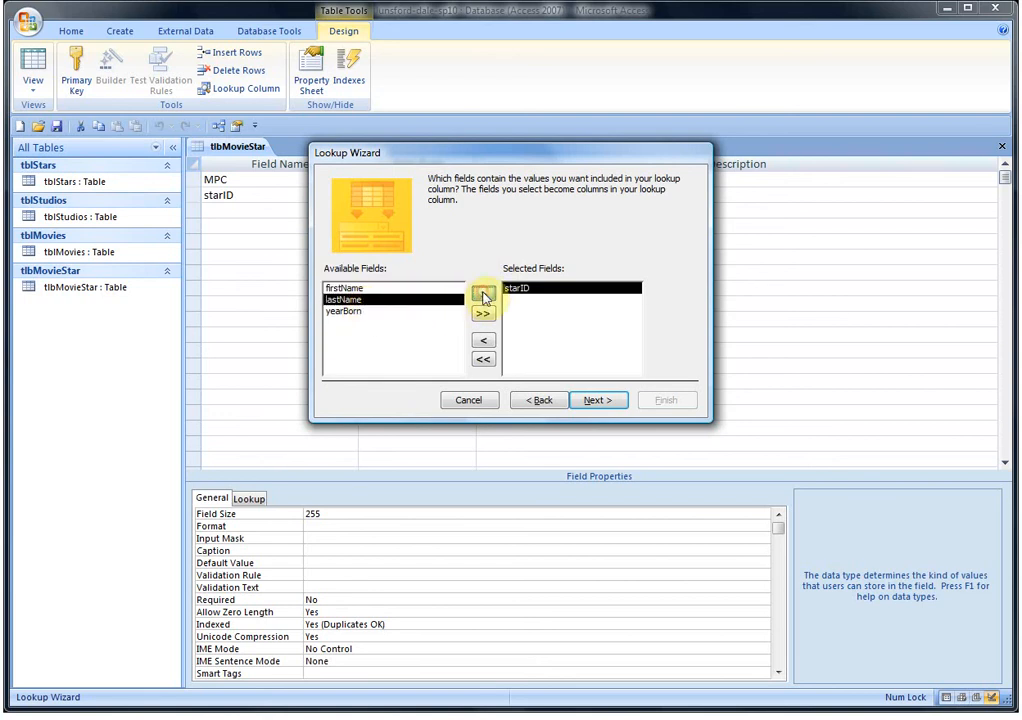
{"action": "left_click", "coordinate": [483, 295]}
{"action": "left_click", "coordinate": [340, 288]}
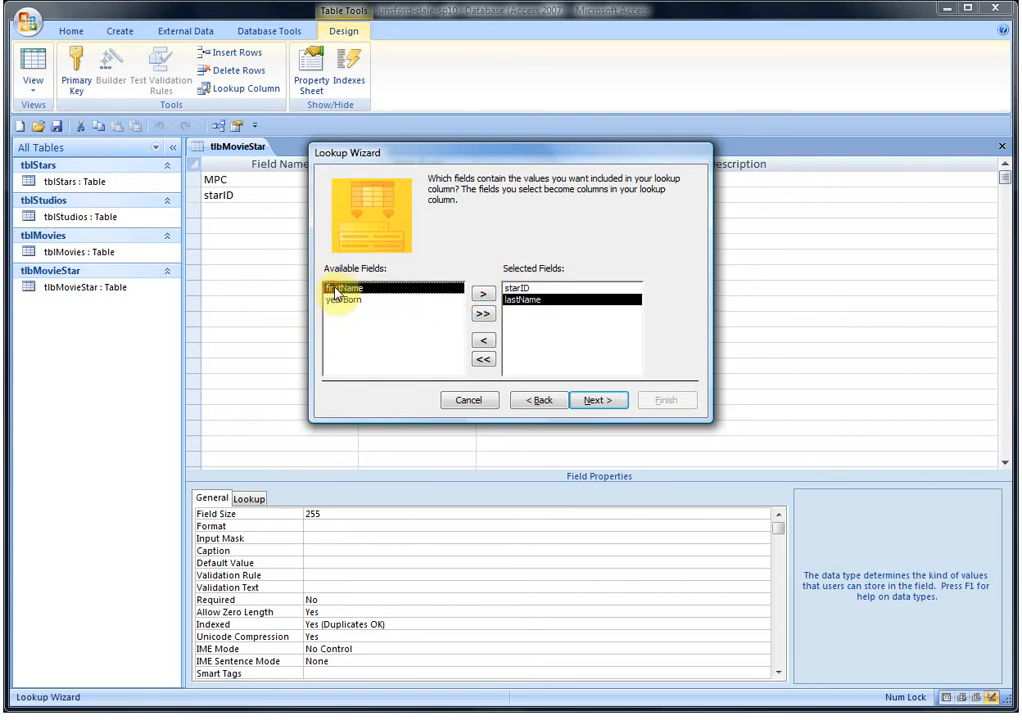
{"action": "left_click", "coordinate": [483, 295]}
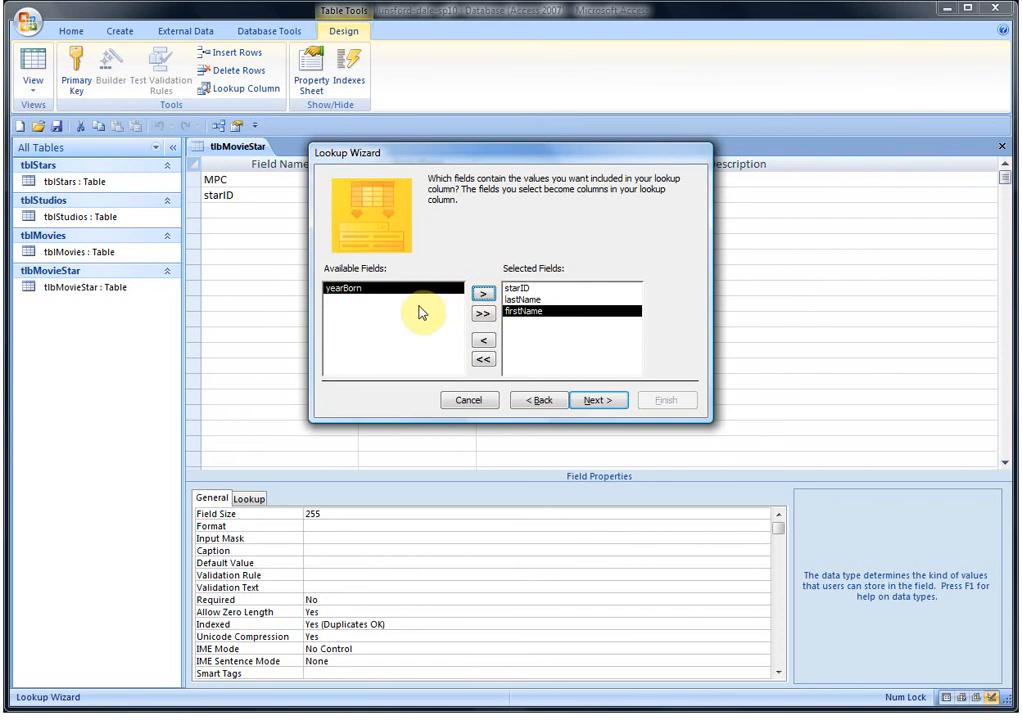
{"action": "left_click", "coordinate": [606, 401]}
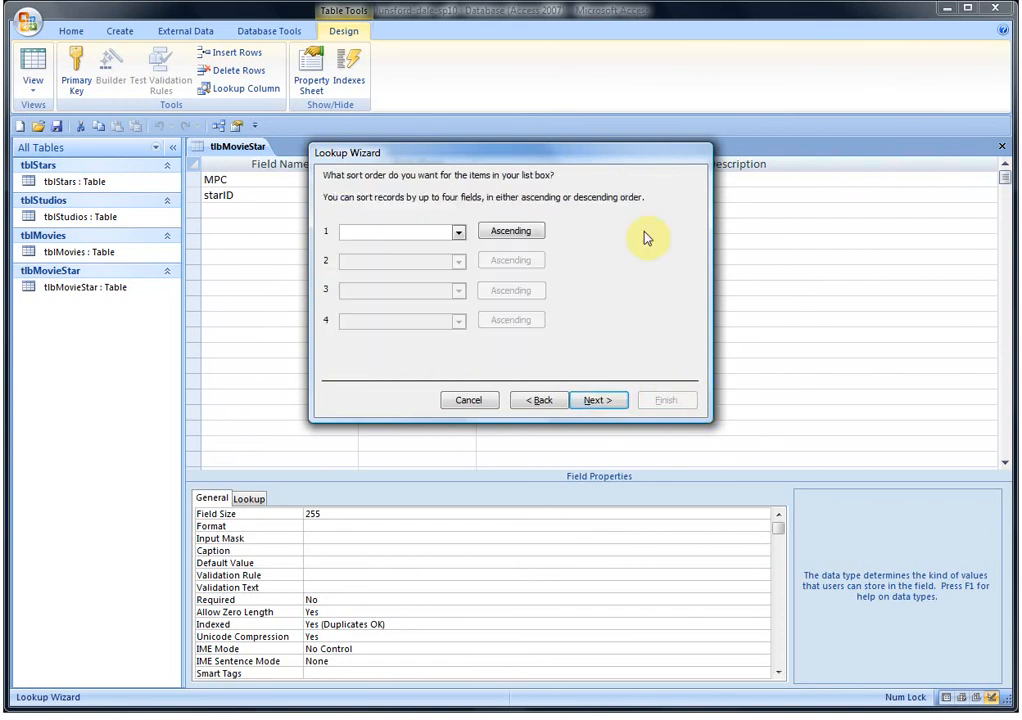
Sort the lookup list ascending by lastName first and firstName second
{"action": "left_click", "coordinate": [459, 231]}
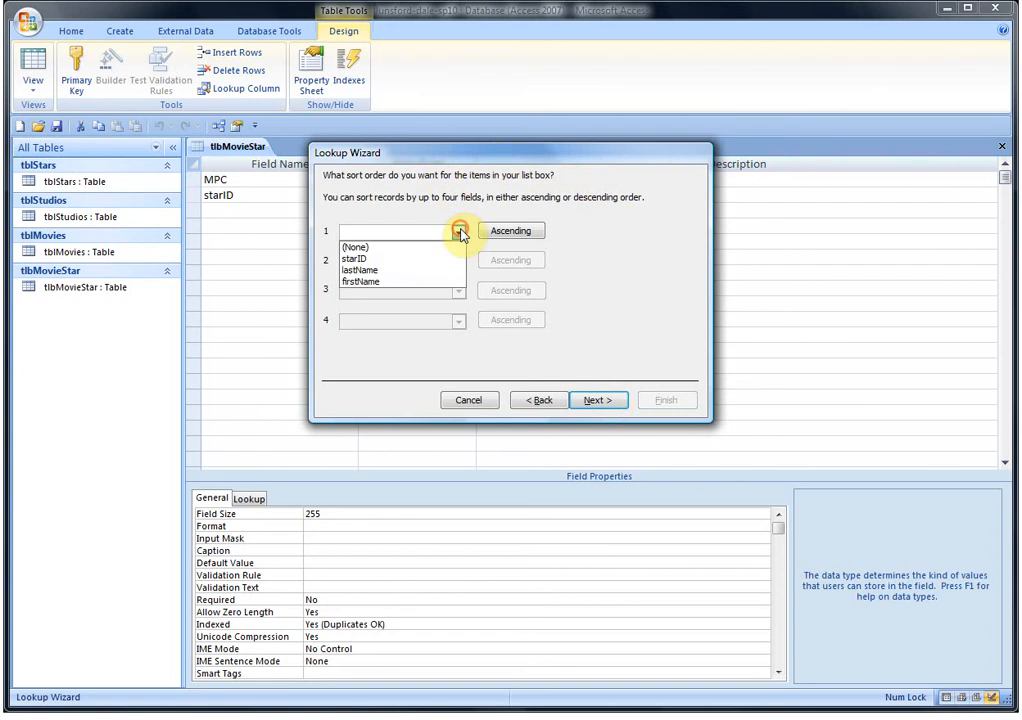
{"action": "left_click", "coordinate": [372, 270]}
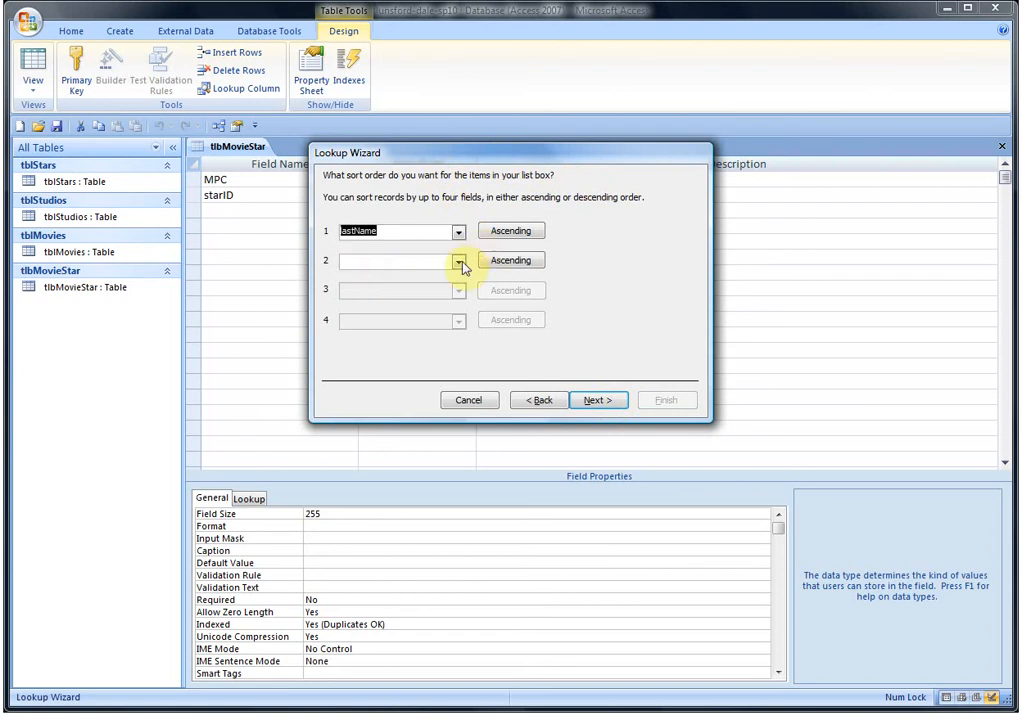
{"action": "left_click", "coordinate": [459, 261]}
{"action": "left_click", "coordinate": [385, 311]}
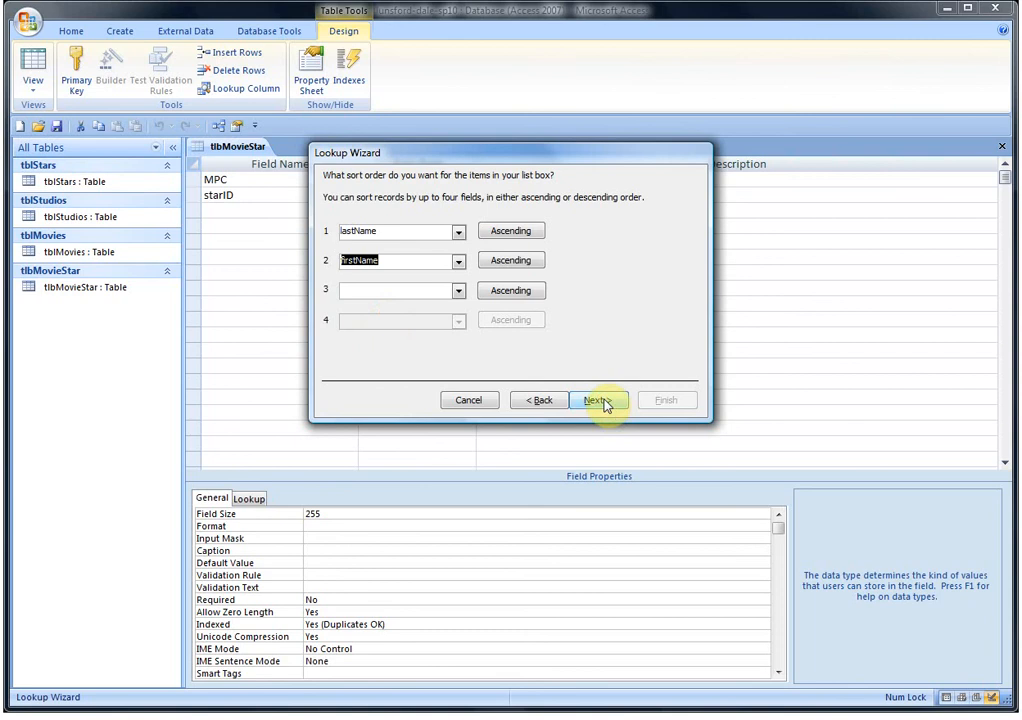
{"action": "left_click", "coordinate": [598, 401]}
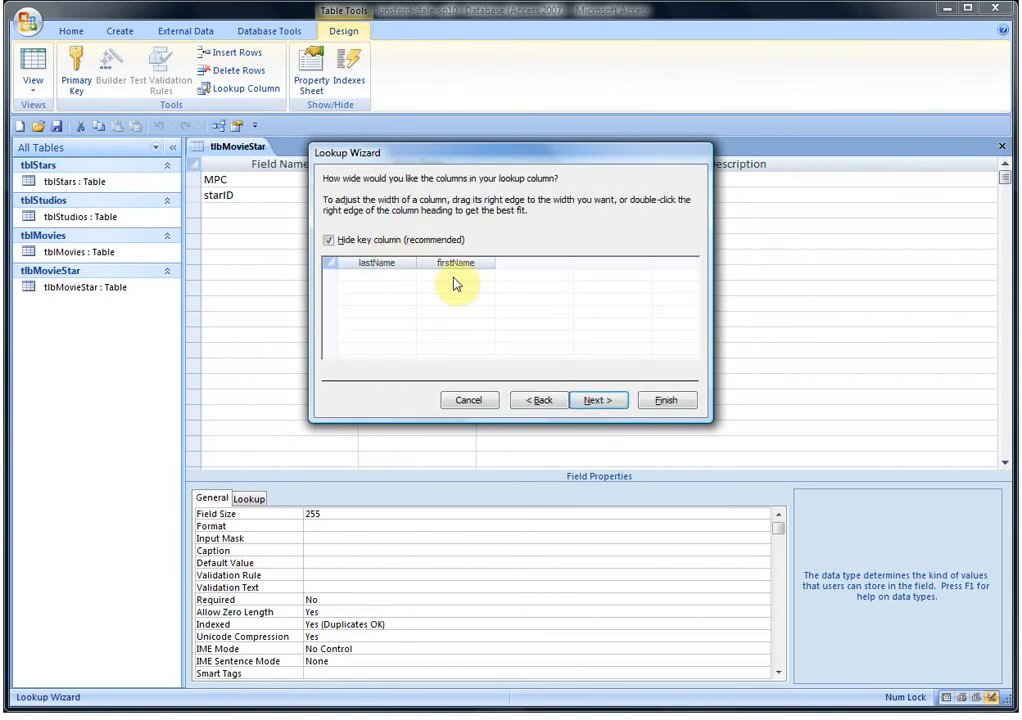
Widen the lookup's lastName column to nearly twice its width and the firstName column to about 1.7 times its width
{"action": "left_click_drag", "start_coordinate": [413, 264], "coordinate": [459, 263]}
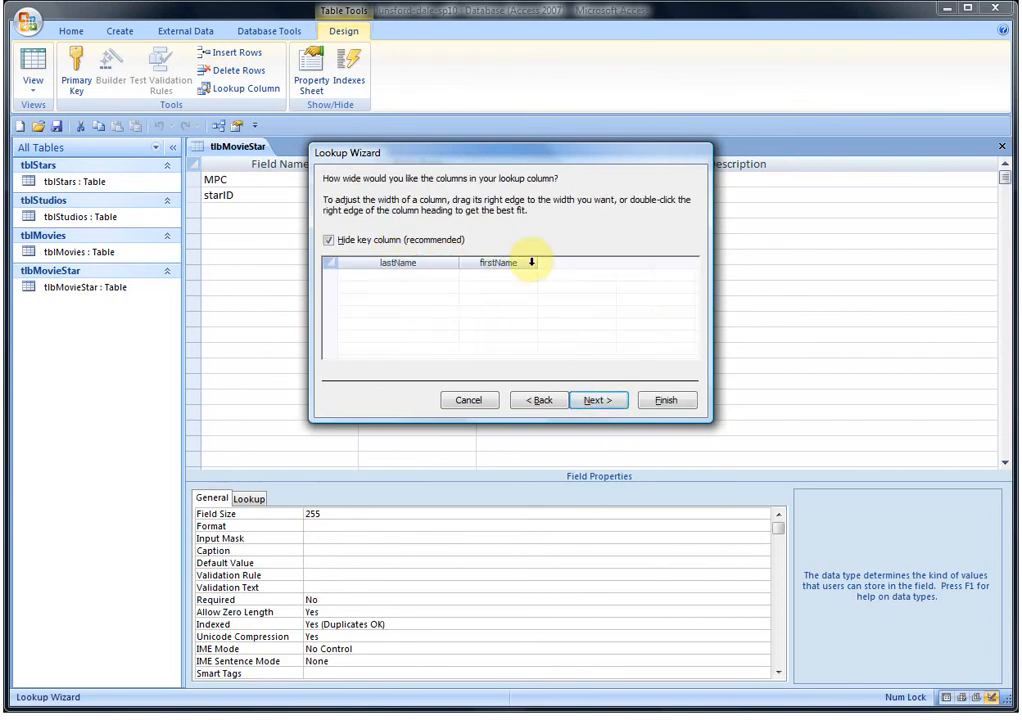
{"action": "left_click_drag", "start_coordinate": [538, 262], "coordinate": [591, 262]}
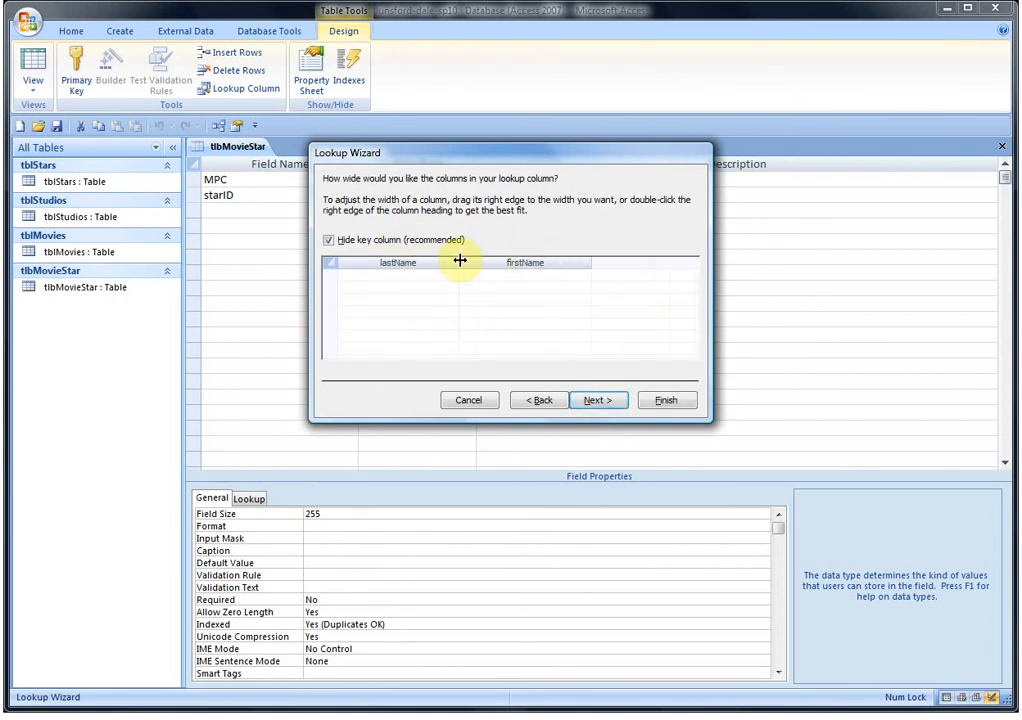
{"action": "left_click_drag", "start_coordinate": [460, 261], "coordinate": [485, 262]}
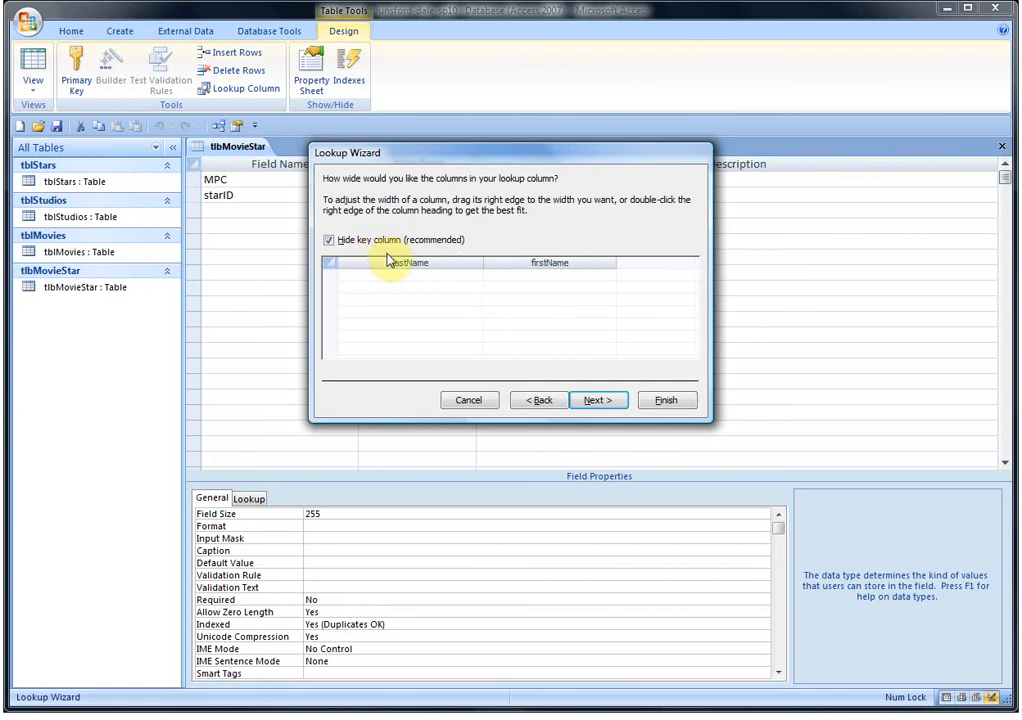
Finish the lookup with the label starID, without multiple values, and save the table so its relationship is created
{"action": "left_click", "coordinate": [596, 400]}
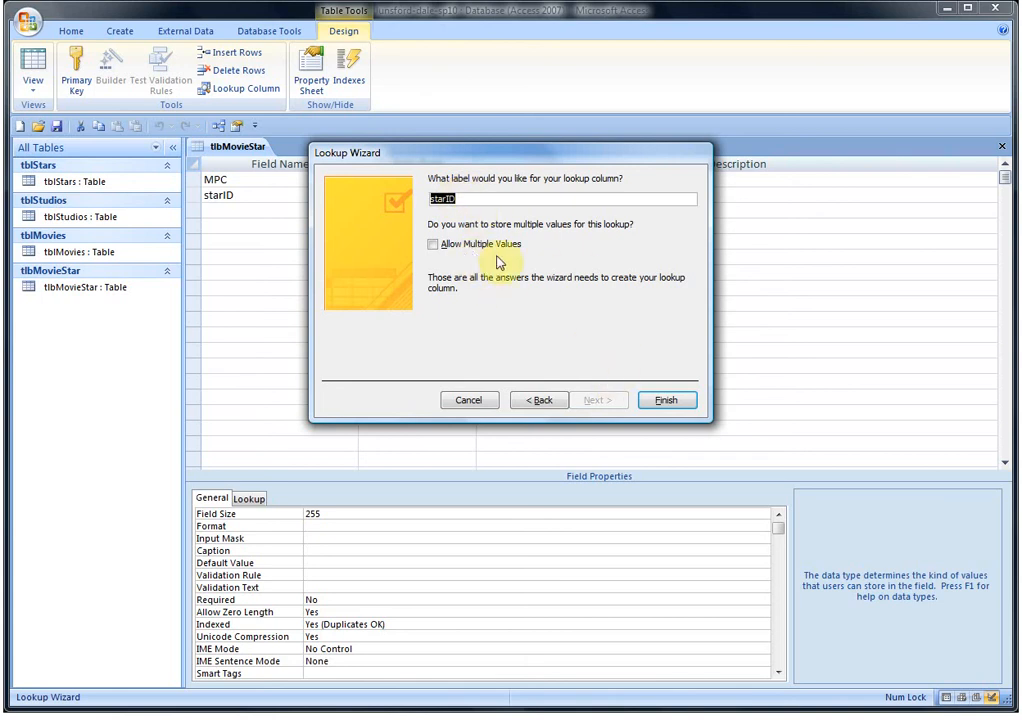
{"action": "left_click", "coordinate": [668, 400]}
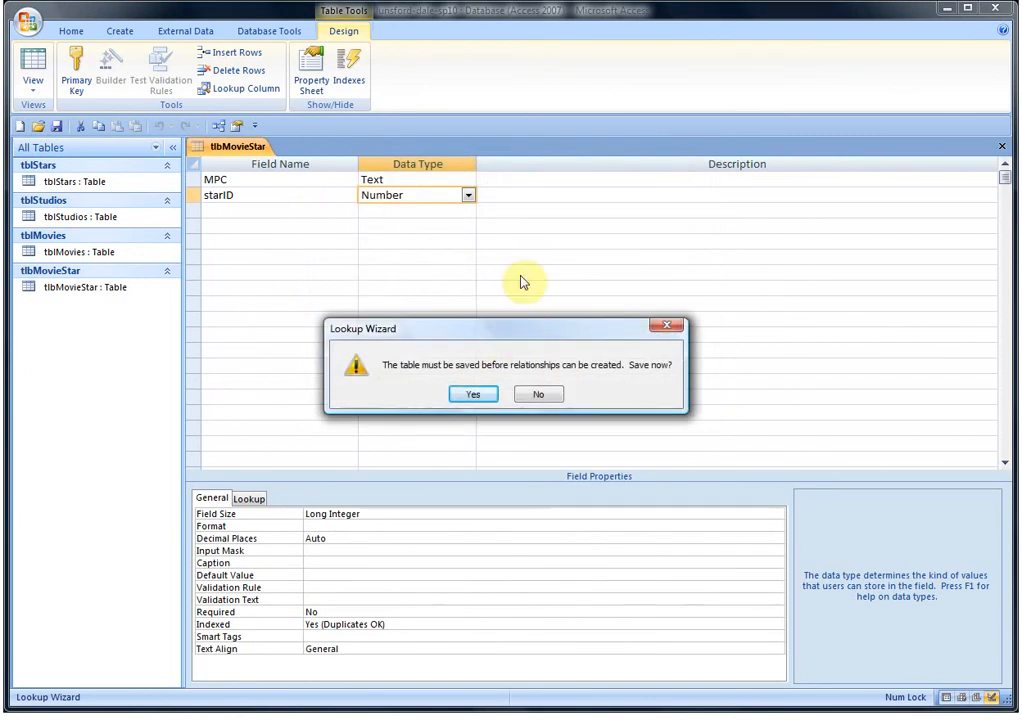
{"action": "left_click", "coordinate": [476, 394]}
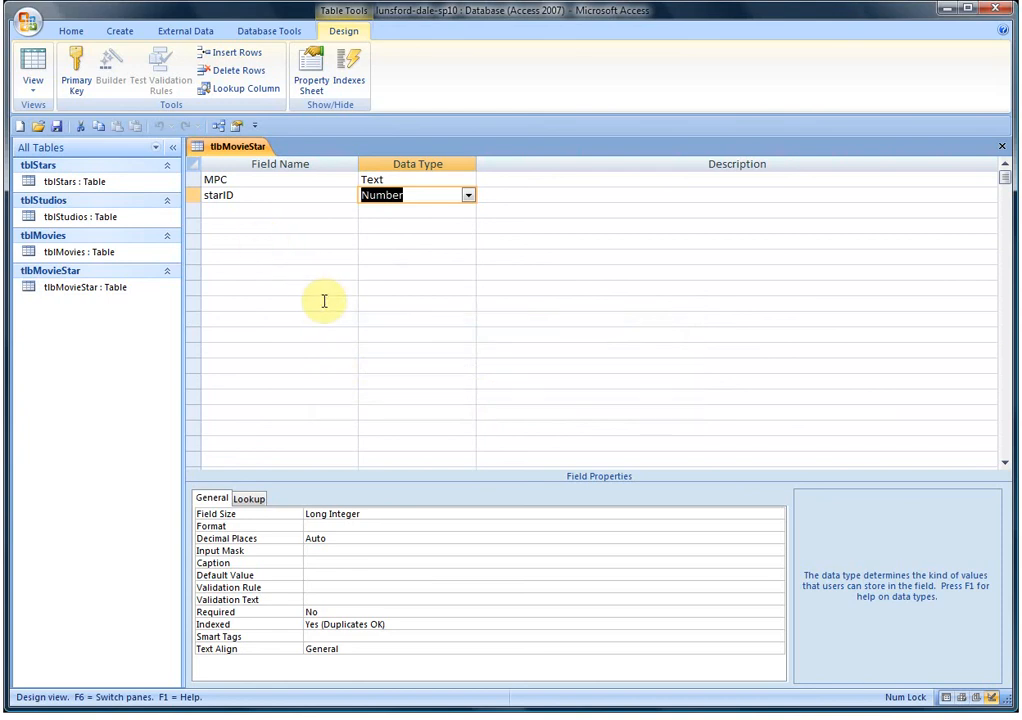
{"action": "left_click", "coordinate": [260, 211]}
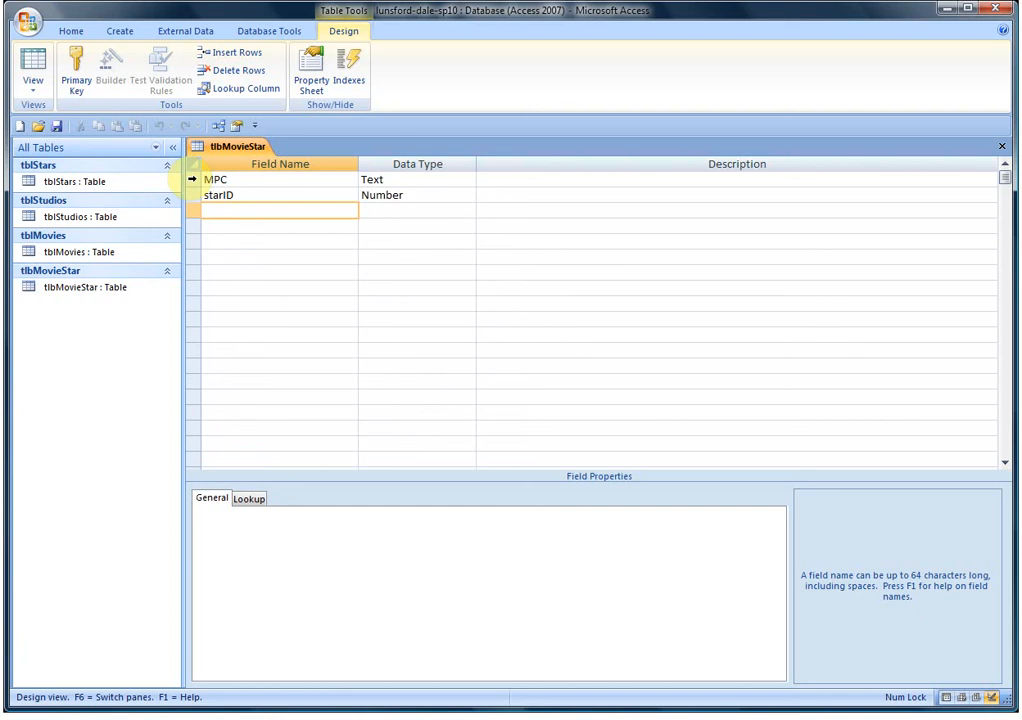
{"action": "left_click", "coordinate": [192, 195]}
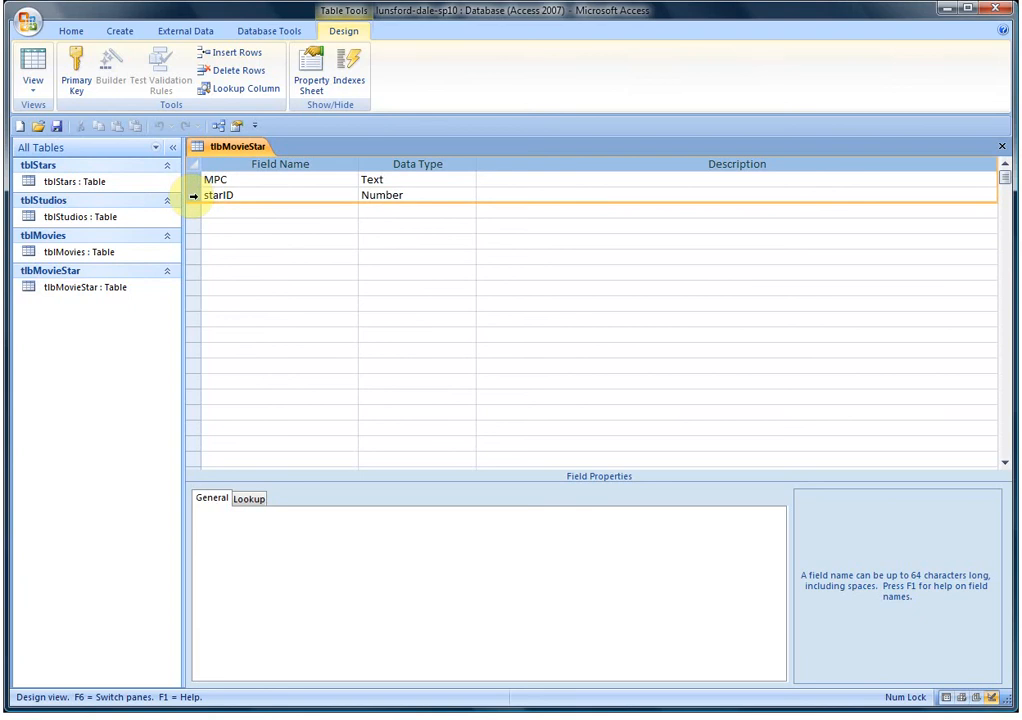
{"action": "left_click", "coordinate": [268, 222]}
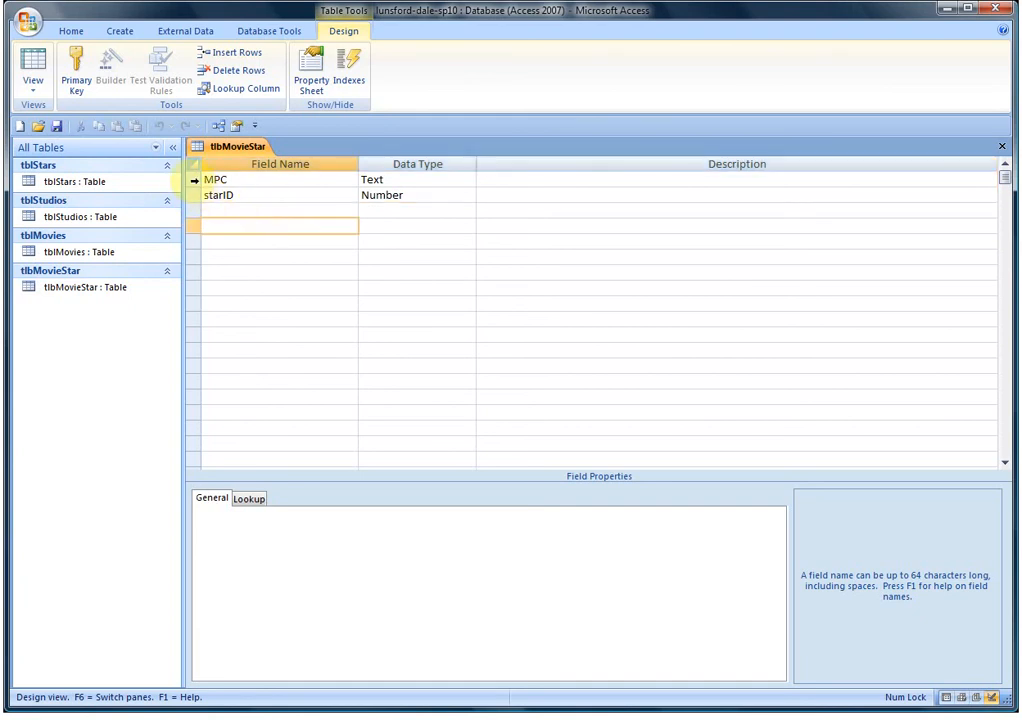
Make MPC and starID together the primary key of tlbMovieStar, and close the table with its design changes saved
{"action": "left_click", "coordinate": [192, 179]}
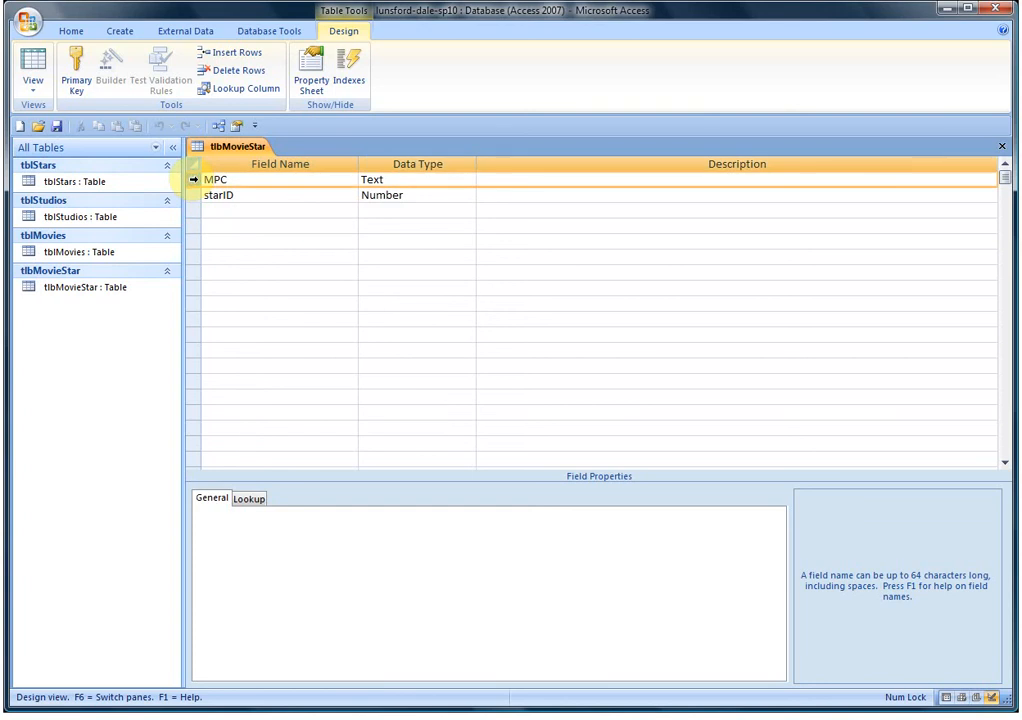
{"action": "left_click", "coordinate": [193, 194]}
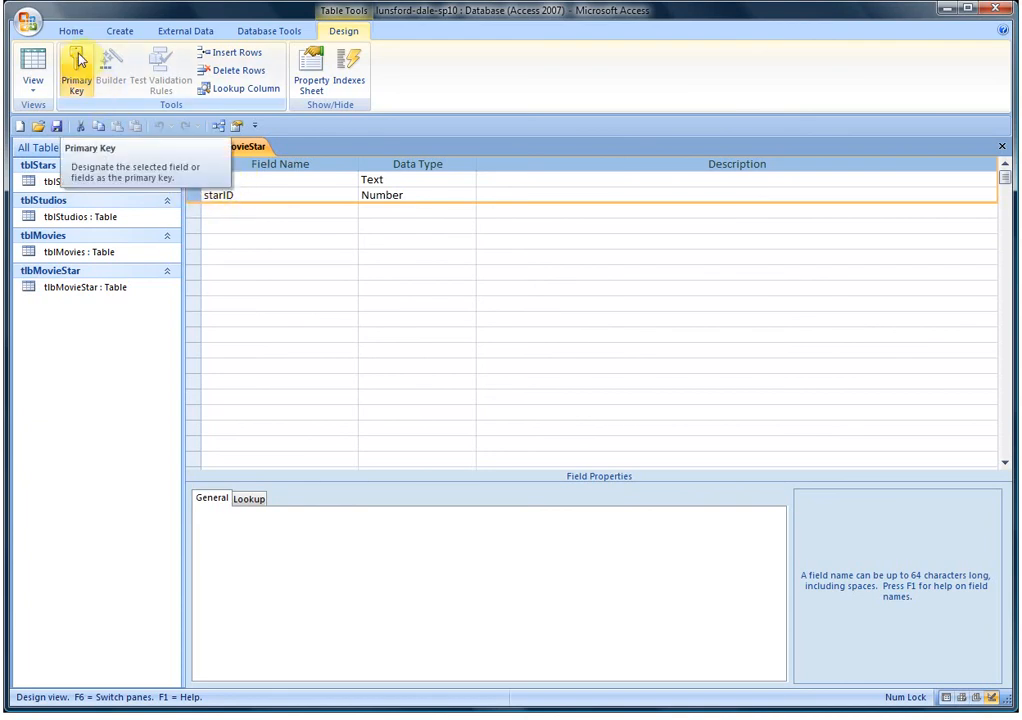
{"action": "left_click", "coordinate": [80, 60]}
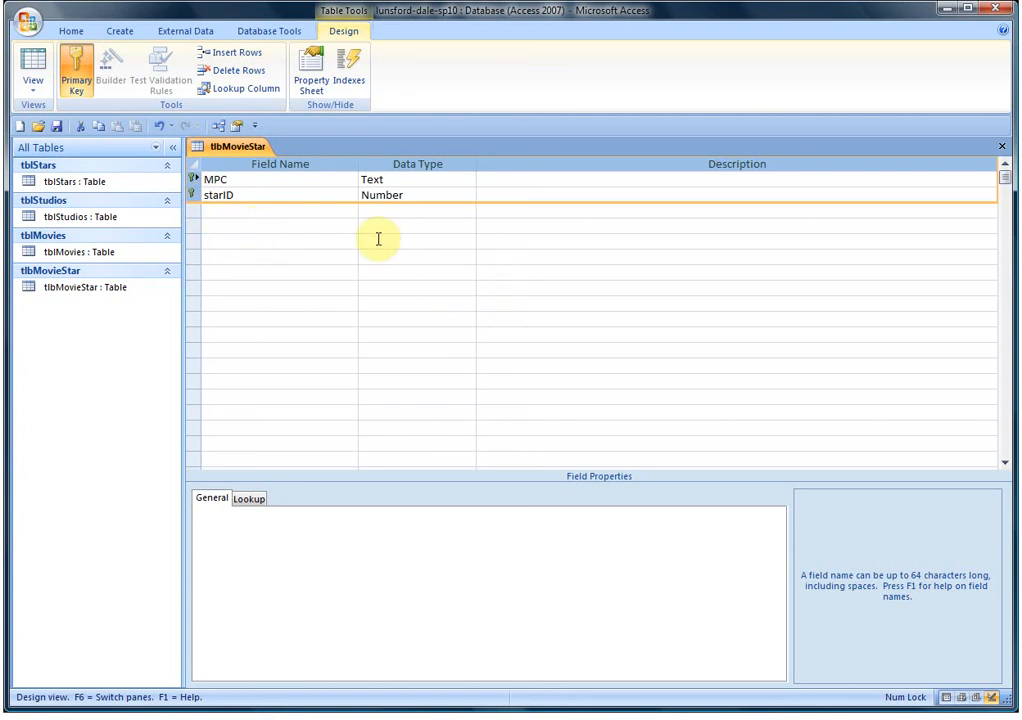
{"action": "left_click", "coordinate": [1002, 147]}
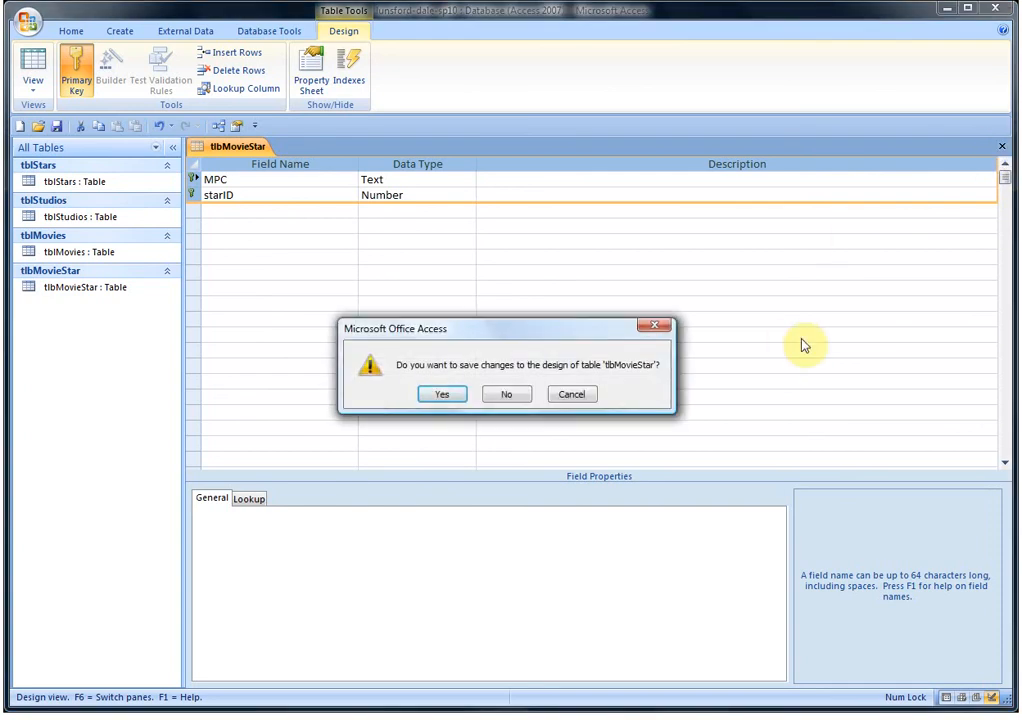
{"action": "left_click", "coordinate": [442, 396]}
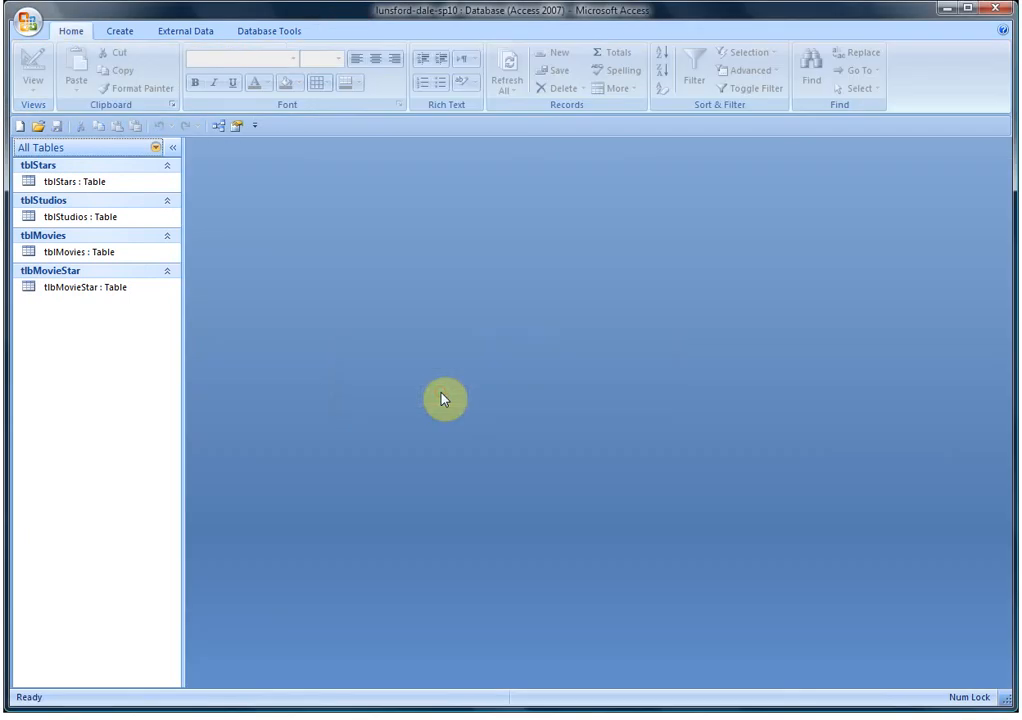